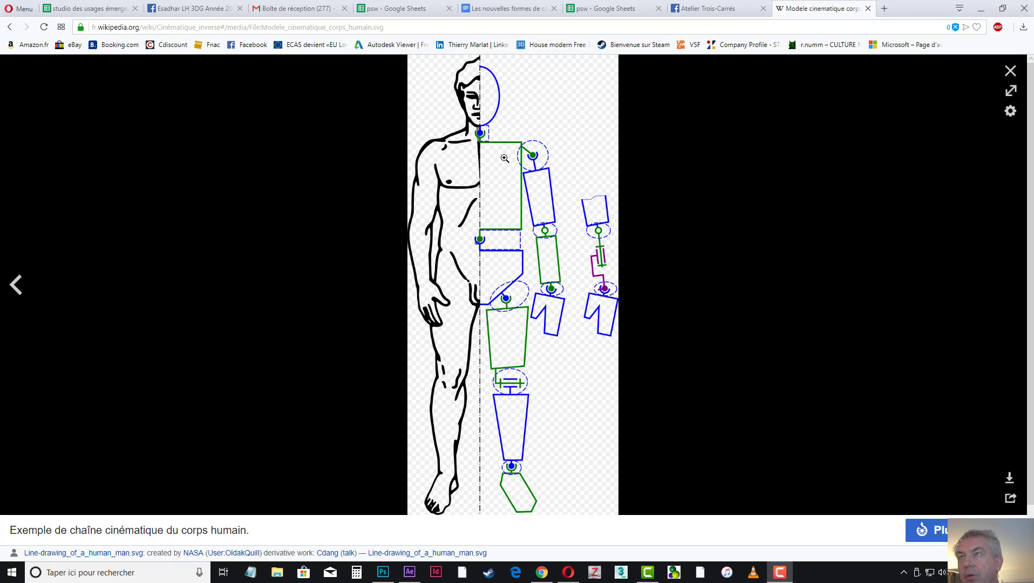
Examine the robot and human-body kinematic chain figures and the text of the Wikipedia article "Cinématique inverse"
left_click(15, 285)
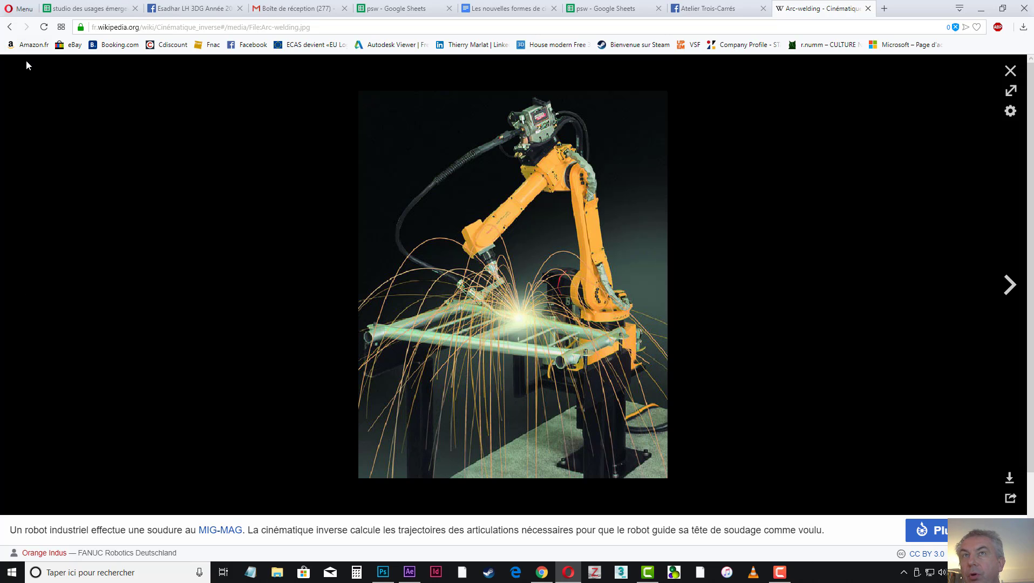
left_click(9, 27)
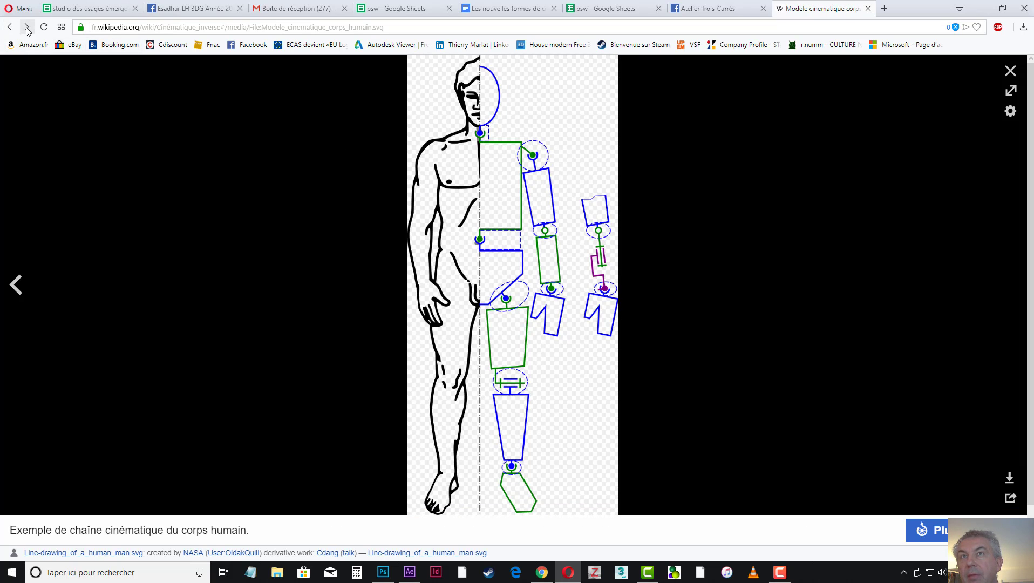
left_click(10, 27)
scroll(367, 213, "up", 3)
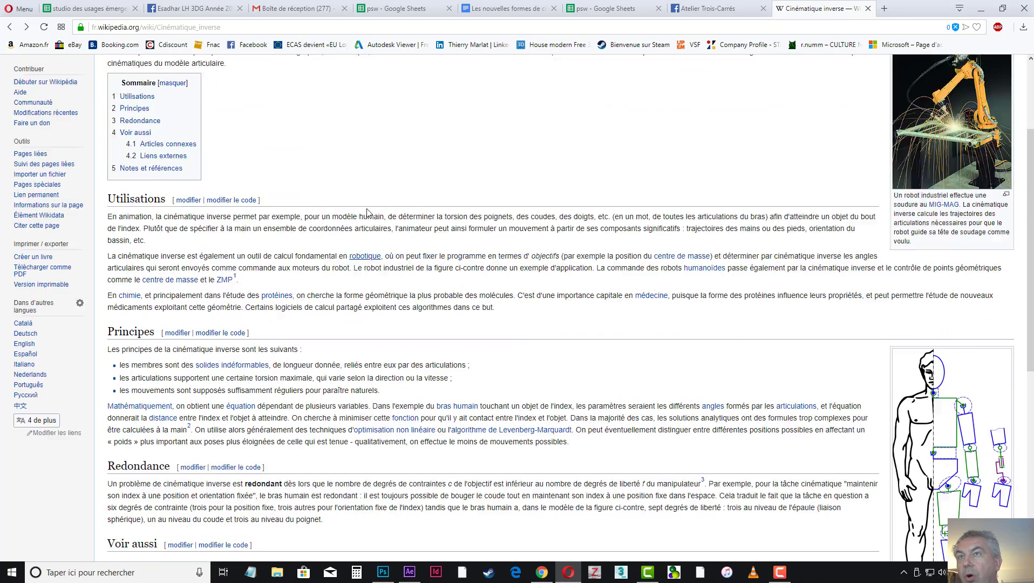
scroll(368, 213, "up", 3)
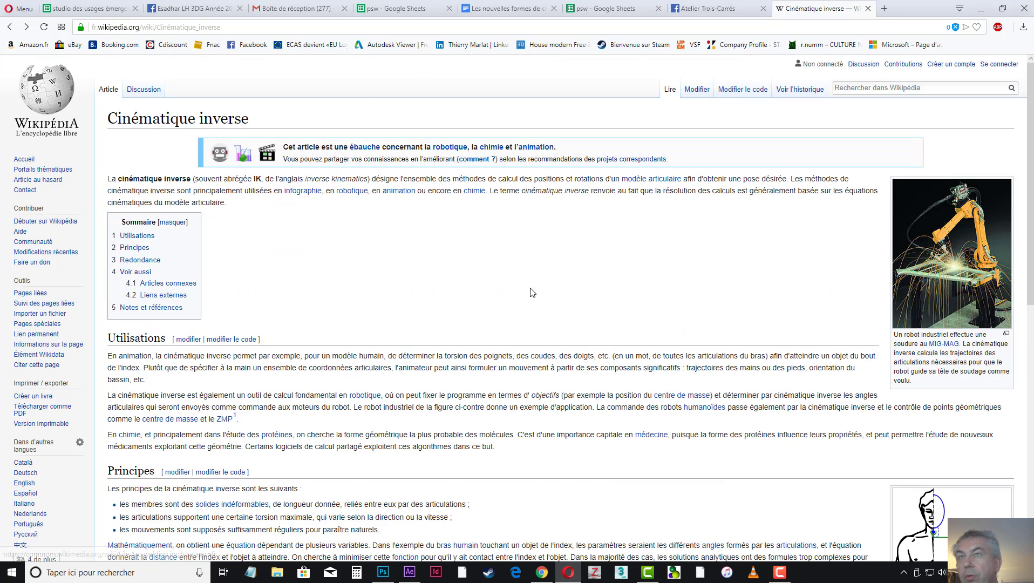
scroll(406, 333, "down", 5)
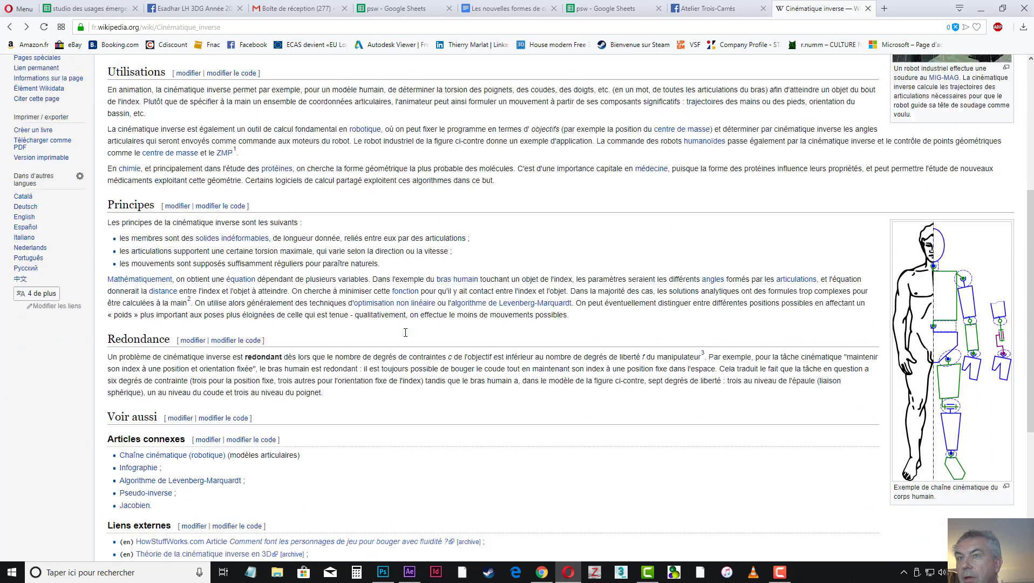
scroll(406, 333, "down", 3)
scroll(405, 333, "up", 2)
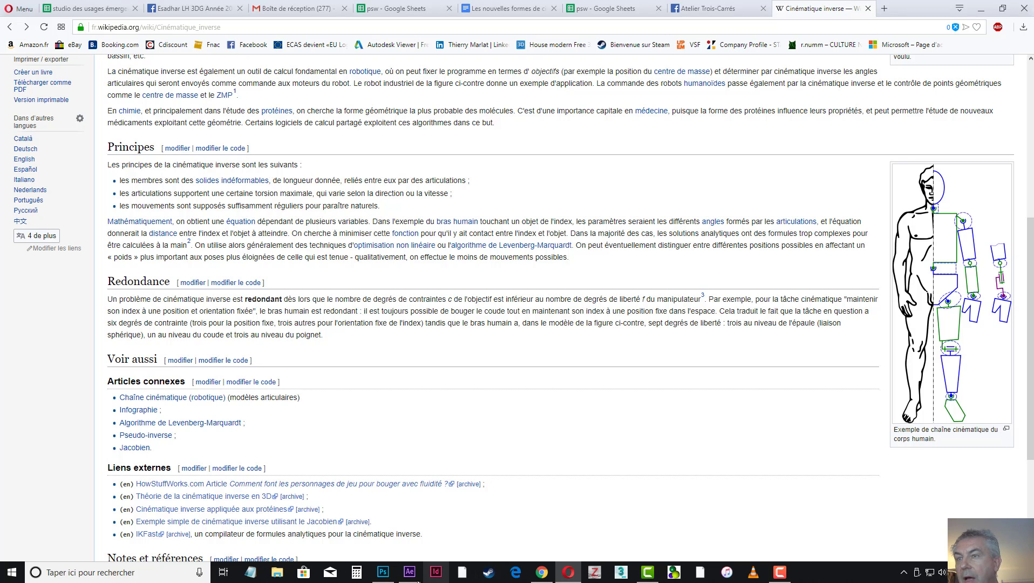
Switch to Photoshop and convert the locked background layer of personnage.psd into a regular layer named "corps"
left_click(387, 575)
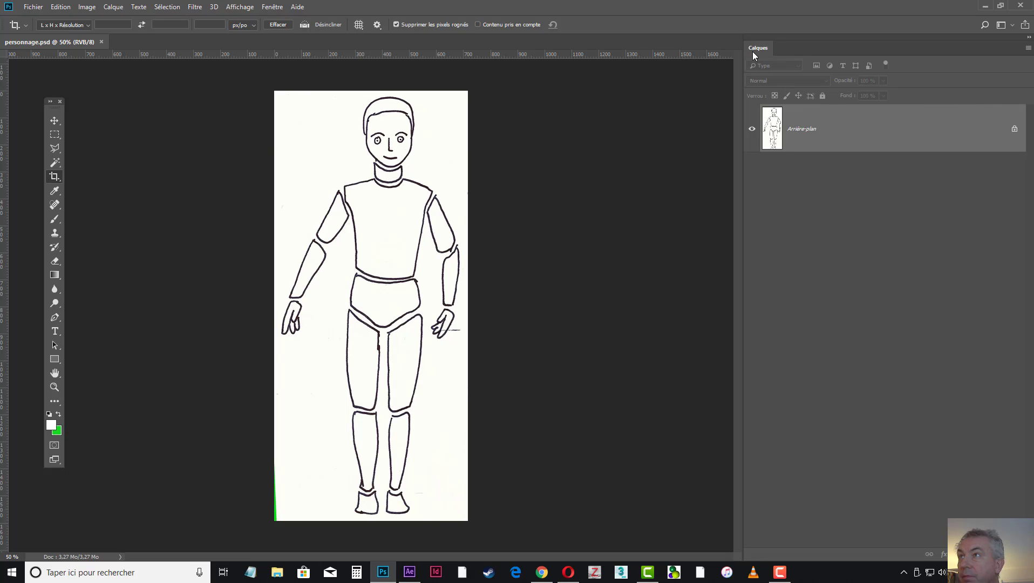
left_click(273, 7)
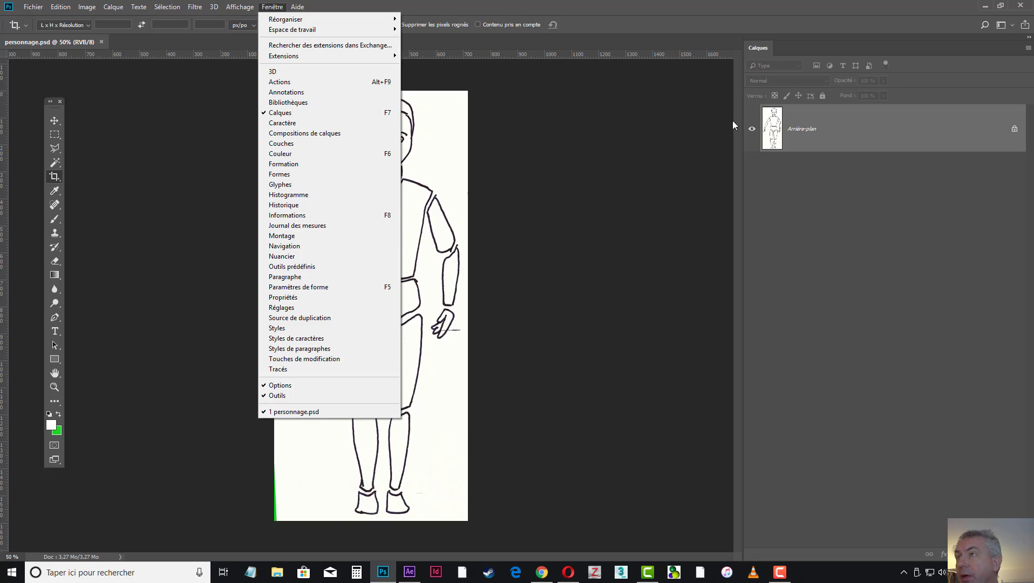
left_click(807, 130)
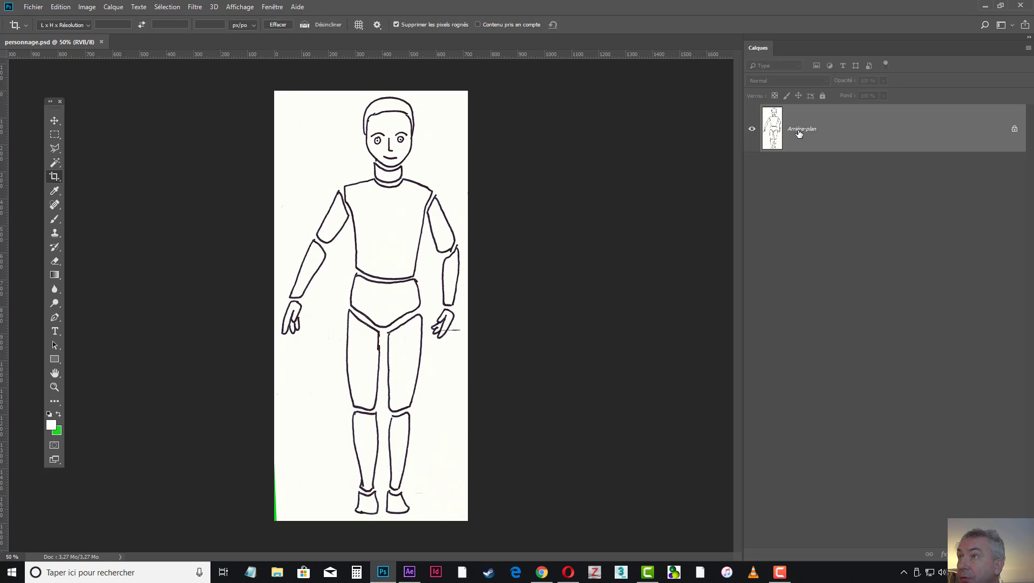
double_click(800, 133)
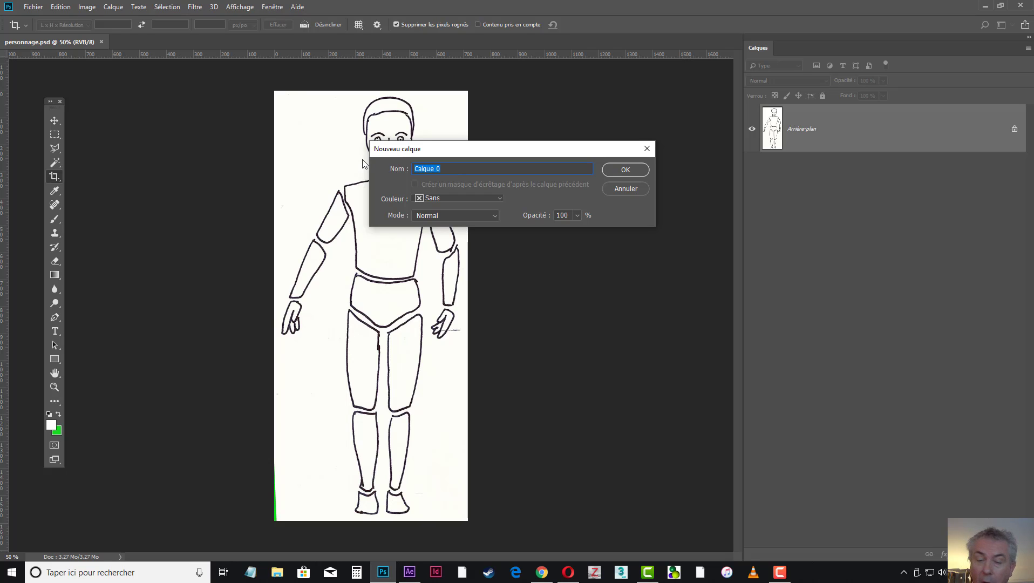
type("c")
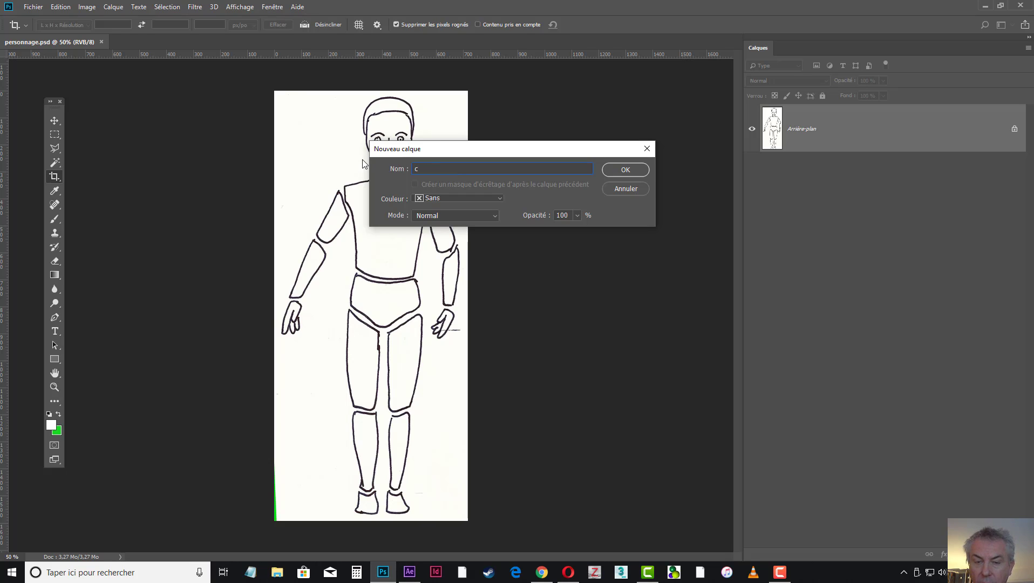
type("orp")
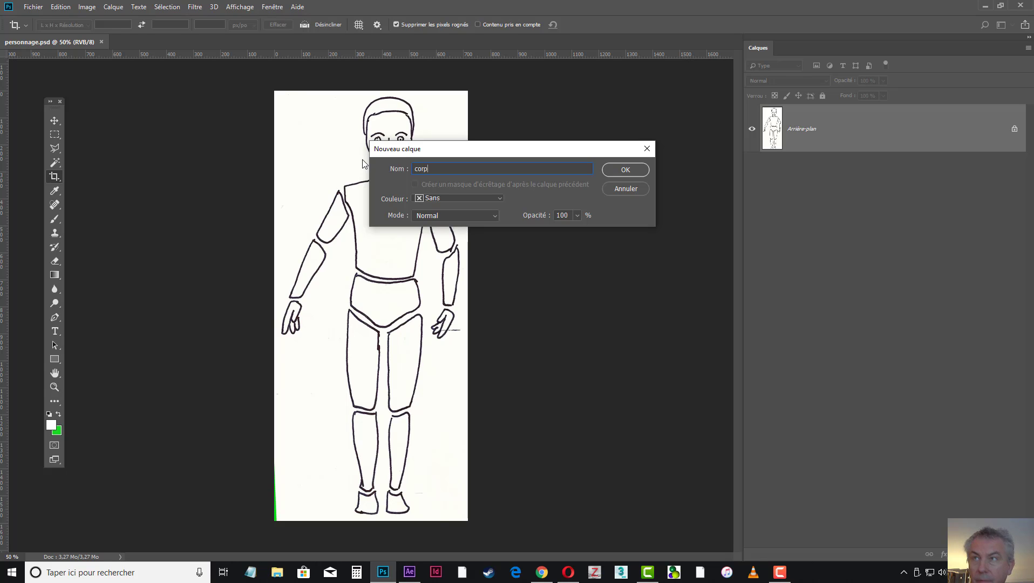
type("s")
key("Return")
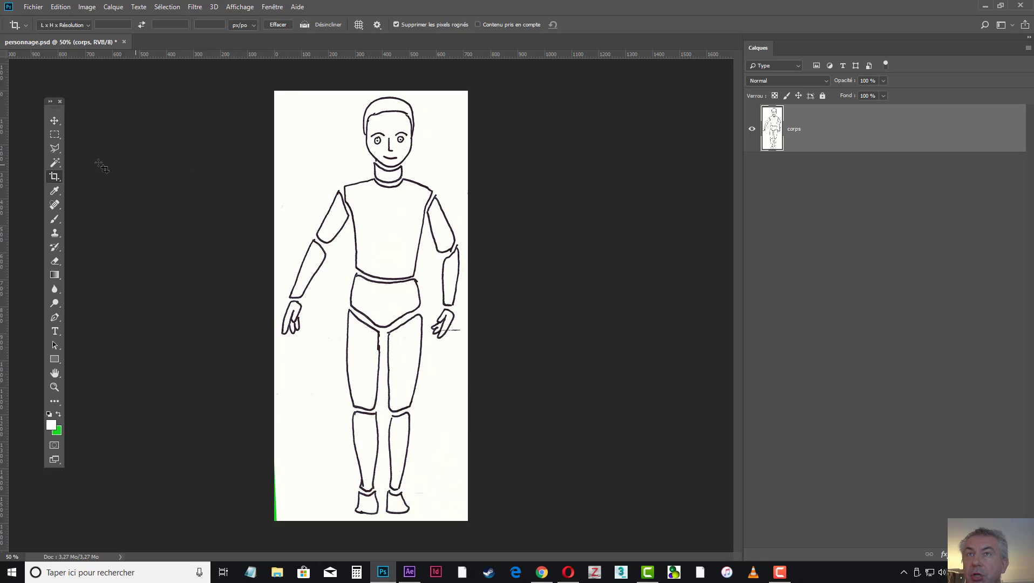
Delete the white background around the figure using a Magic Wand selection extended over the green strip at the canvas's lower-left edge, and deselect
left_click(58, 163)
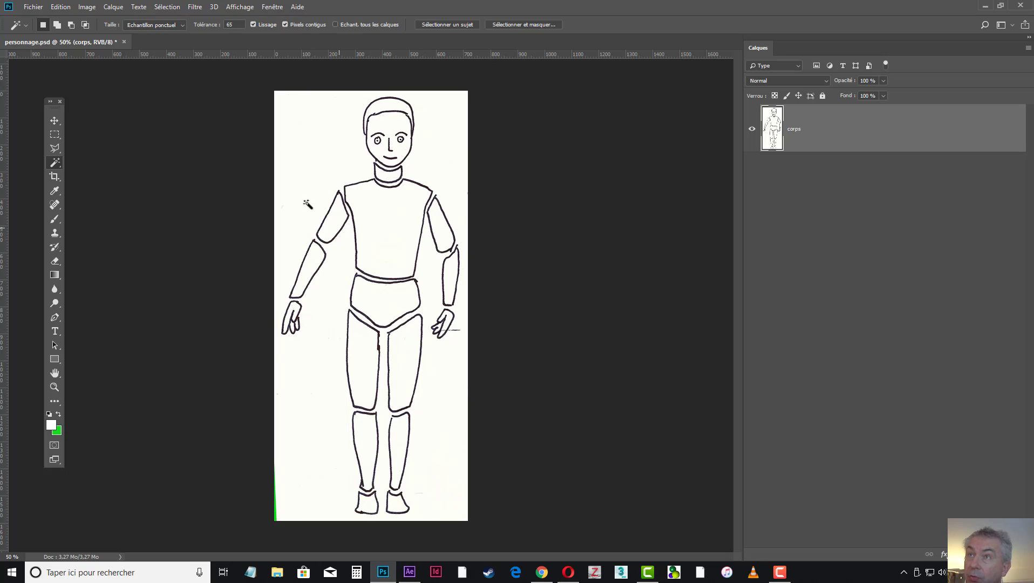
left_click(299, 160)
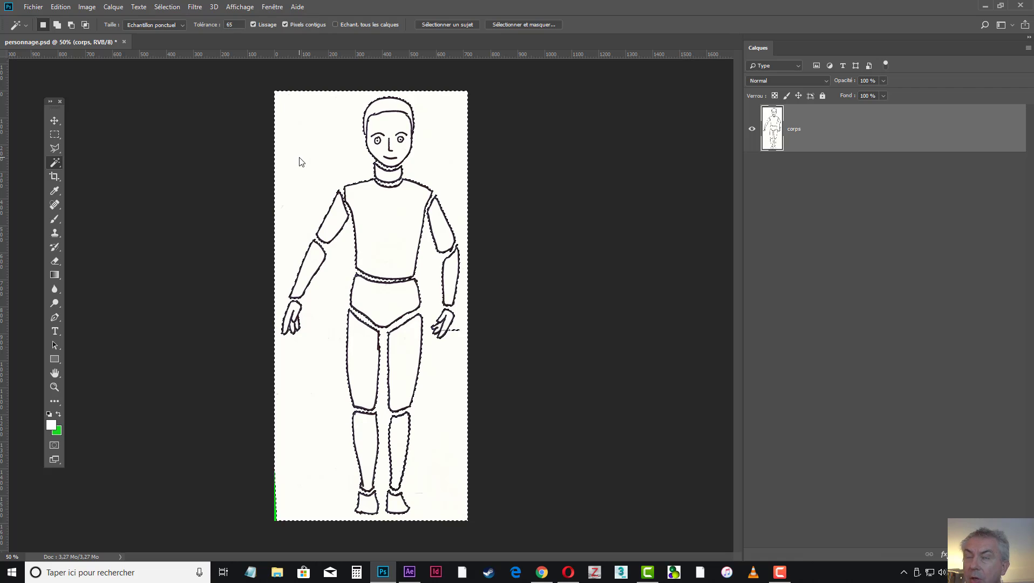
left_click(54, 135)
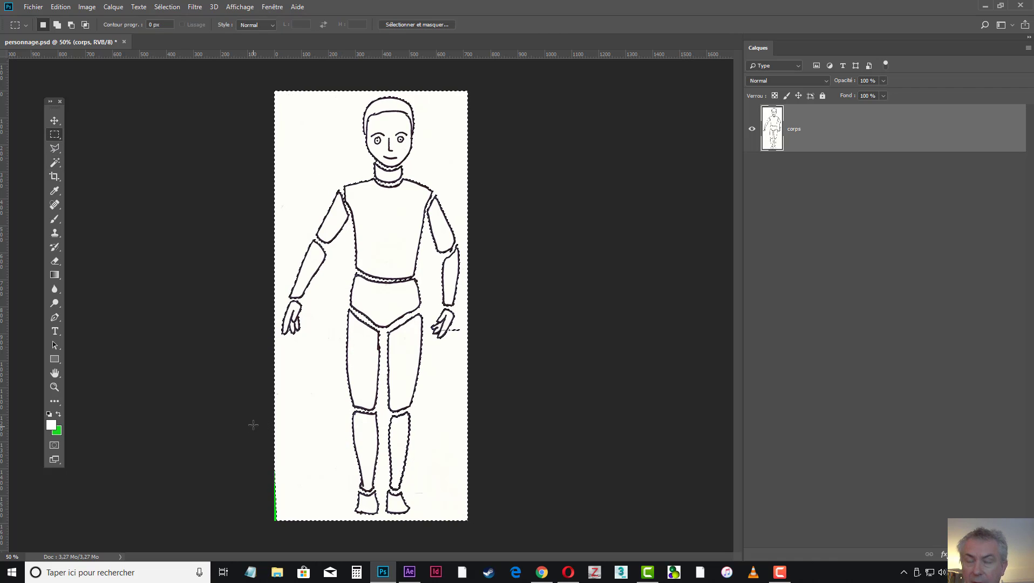
key("shift")
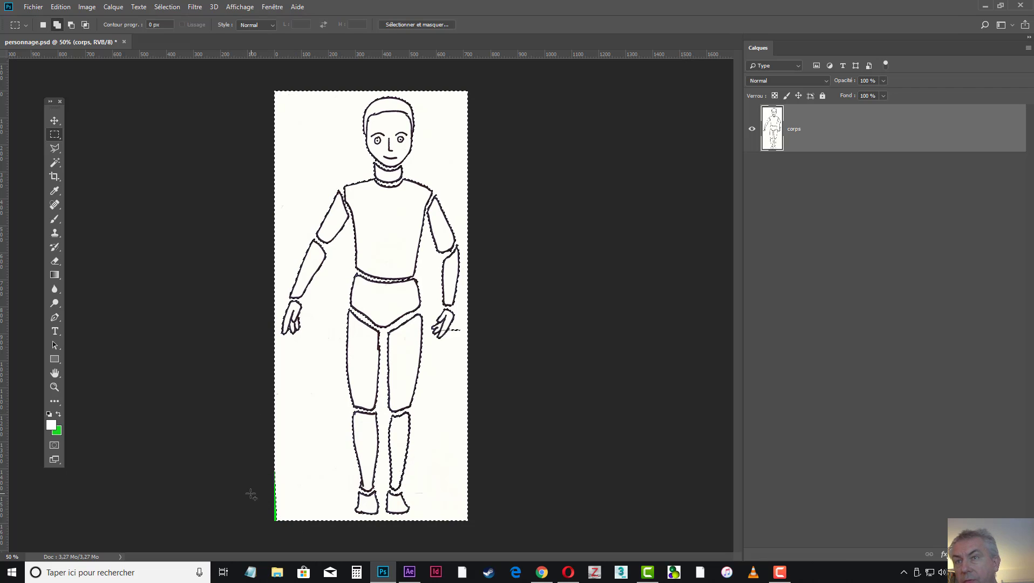
left_click_drag(254, 431, 303, 531)
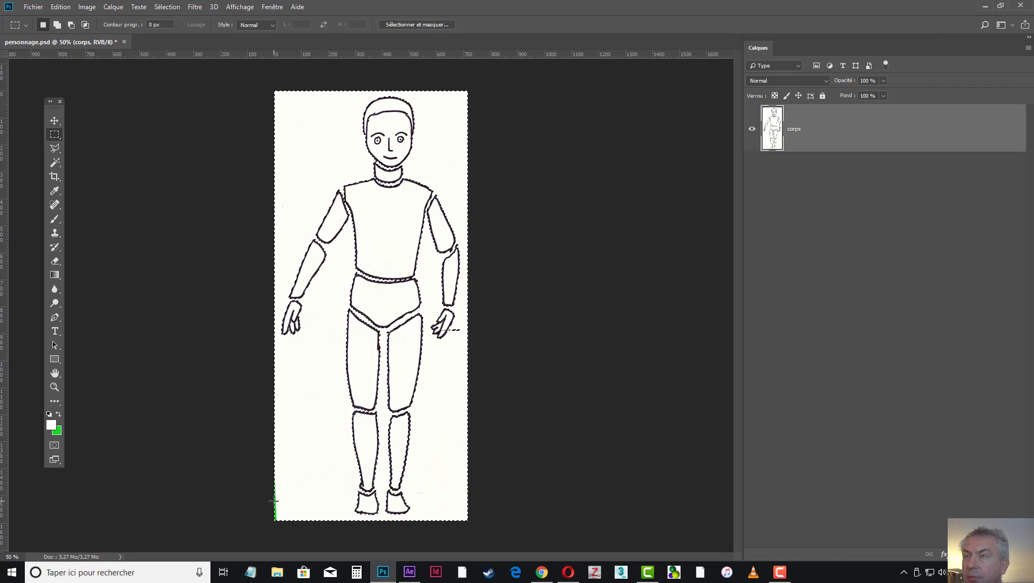
key("Delete")
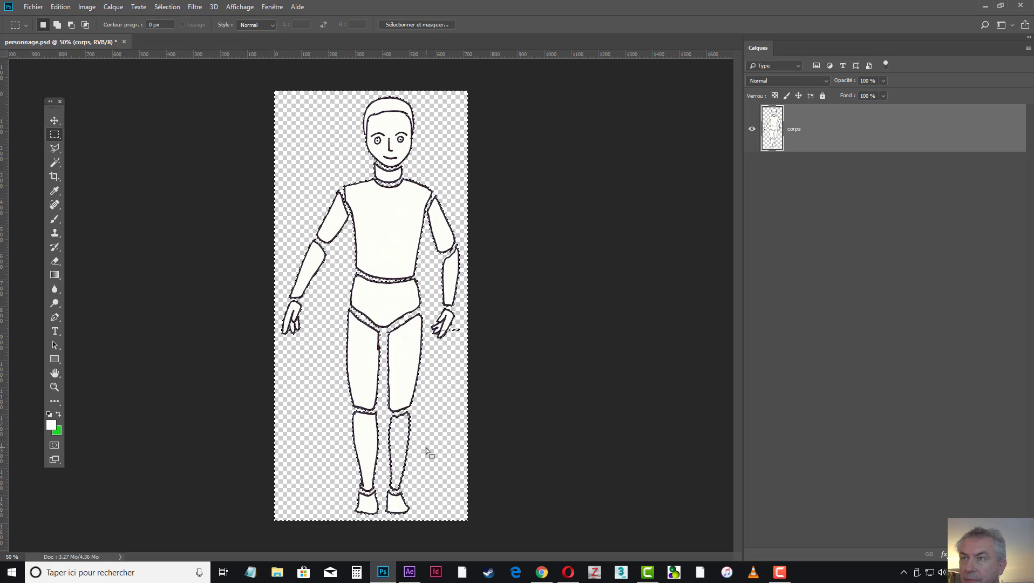
key("ctrl+d")
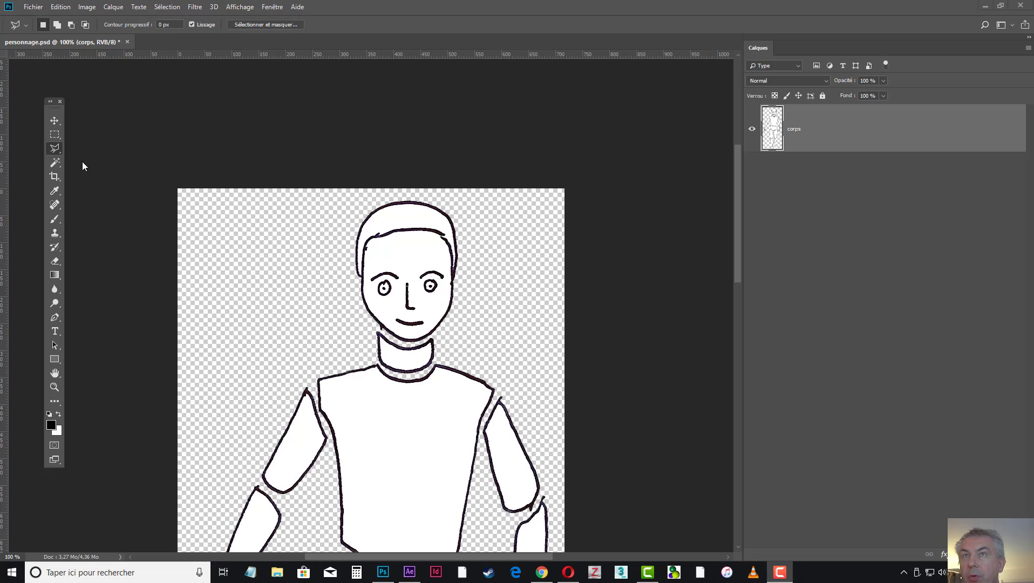
key("ctrl+a")
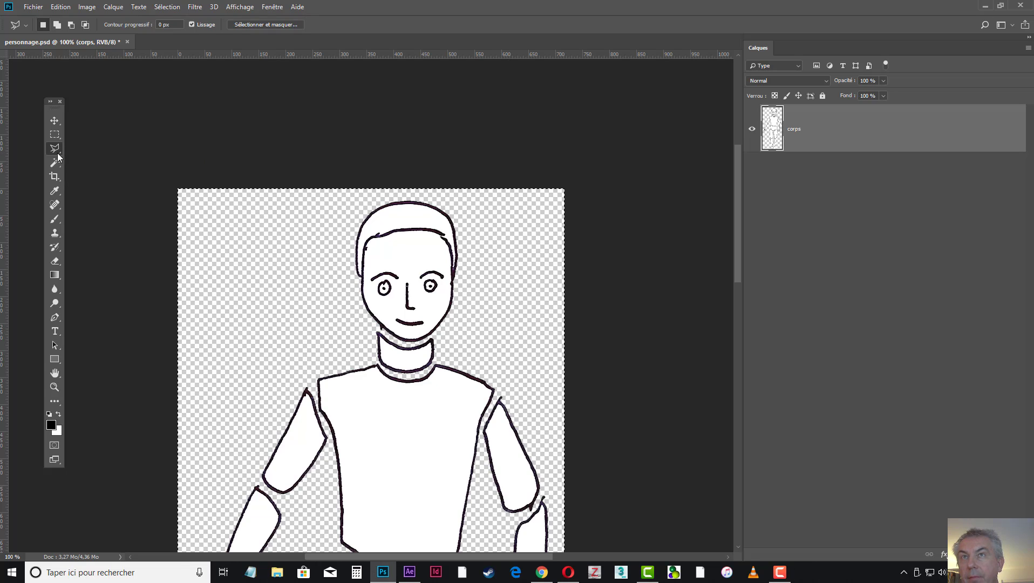
right_click(61, 155)
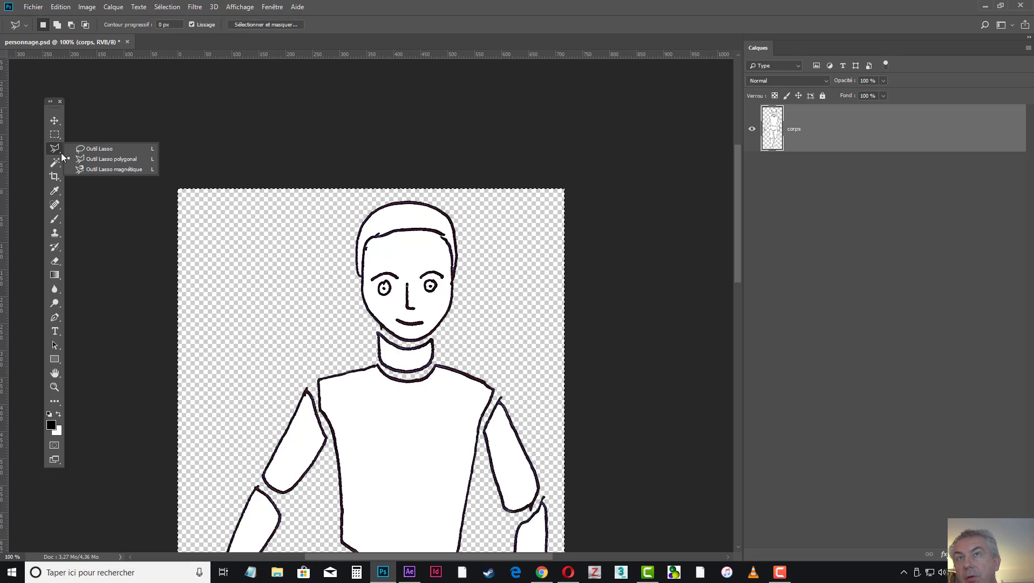
left_click(104, 160)
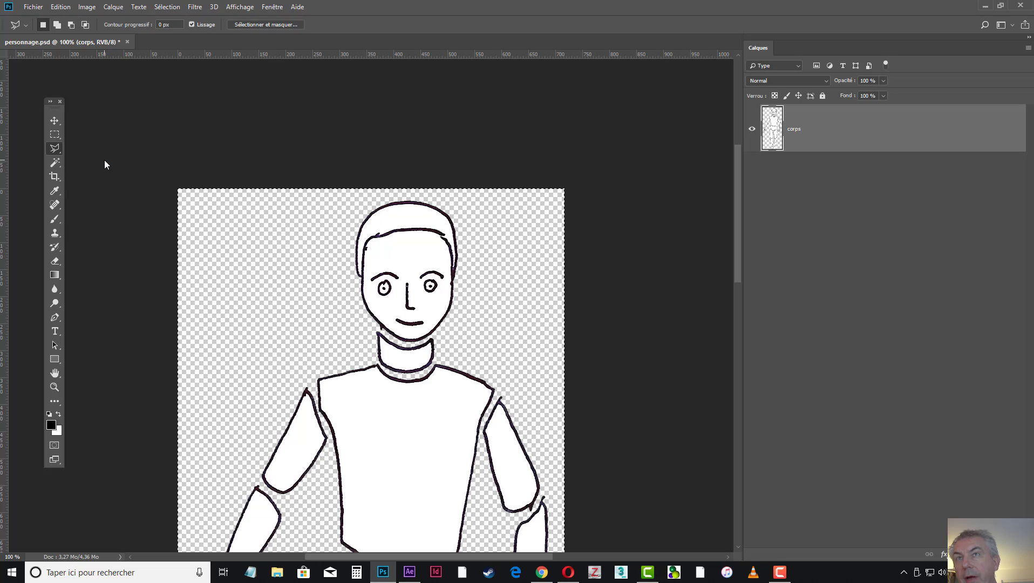
key("ctrl+d")
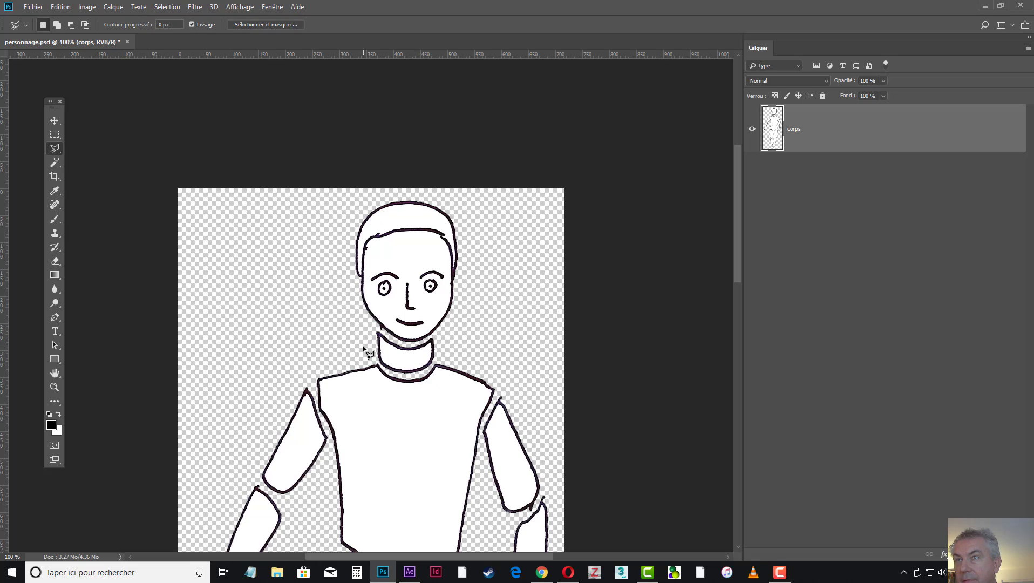
Outline the head and neck with the Polygonal Lasso, then cut them from the "corps" layer and paste them onto a new layer
left_click(357, 336)
left_click(389, 372)
left_click(408, 377)
left_click(426, 372)
left_click(445, 356)
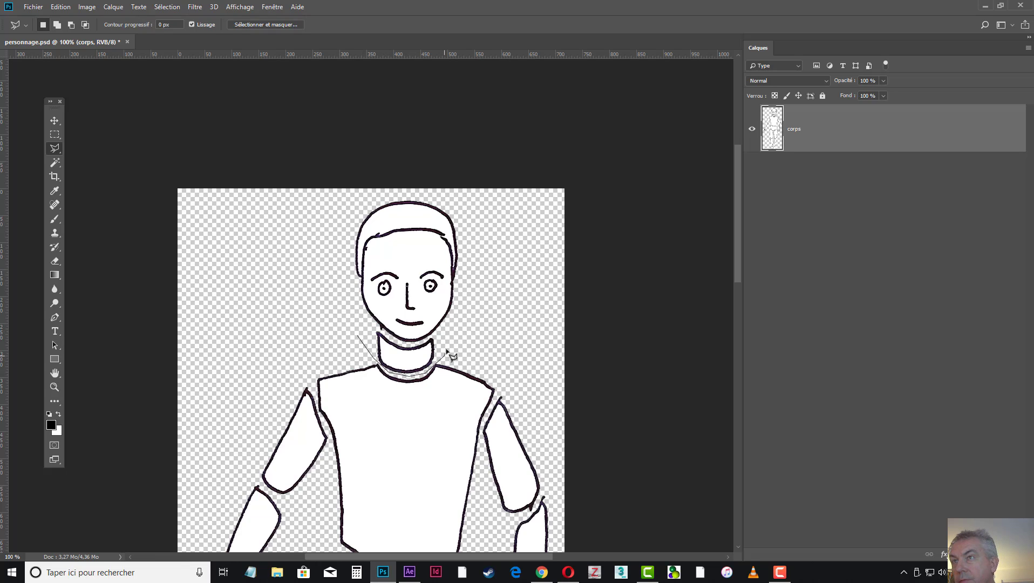
left_click(477, 252)
left_click(468, 206)
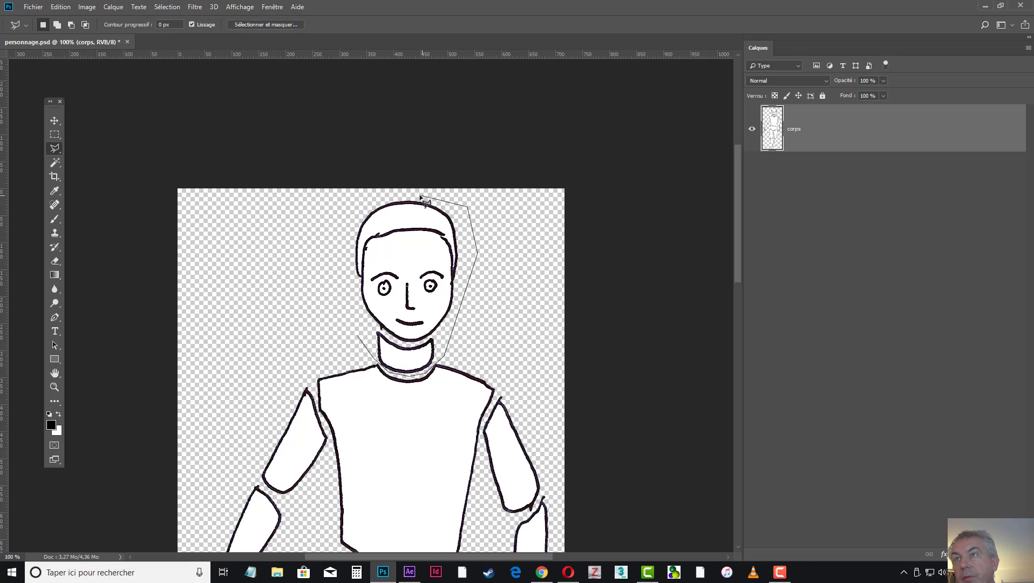
left_click(409, 193)
left_click(337, 203)
left_click(342, 285)
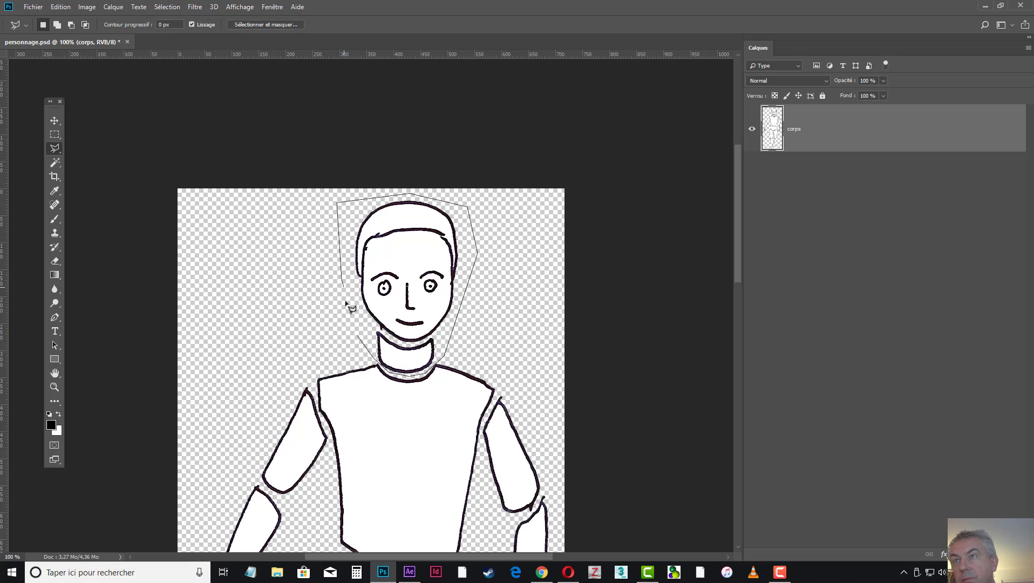
left_click(358, 336)
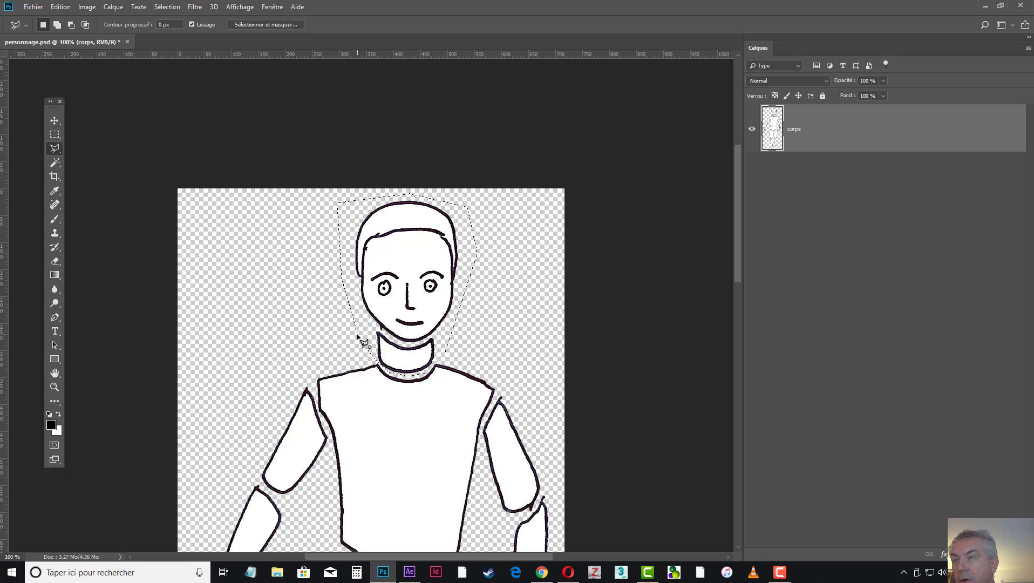
key("ctrl+x")
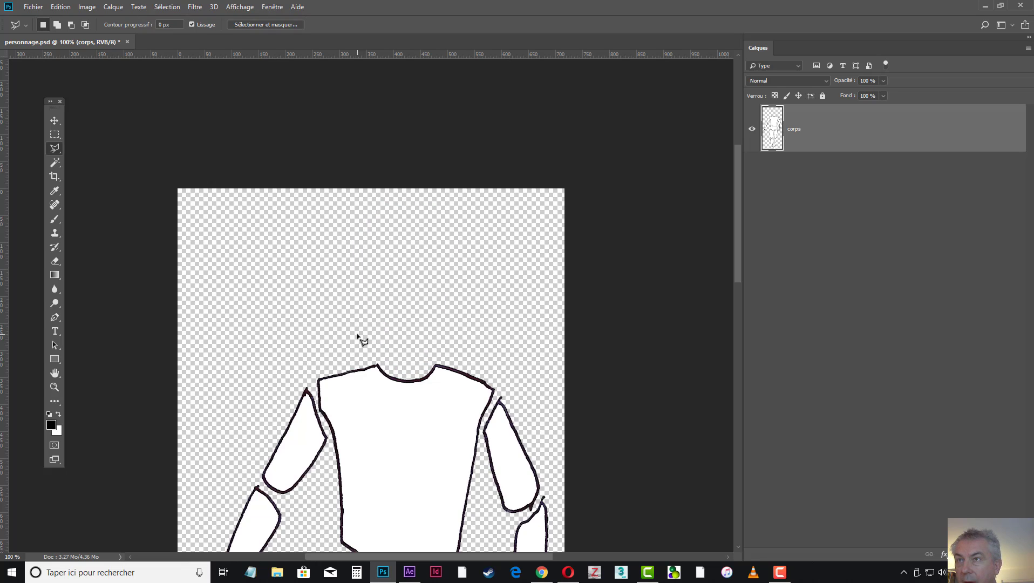
key("ctrl+v")
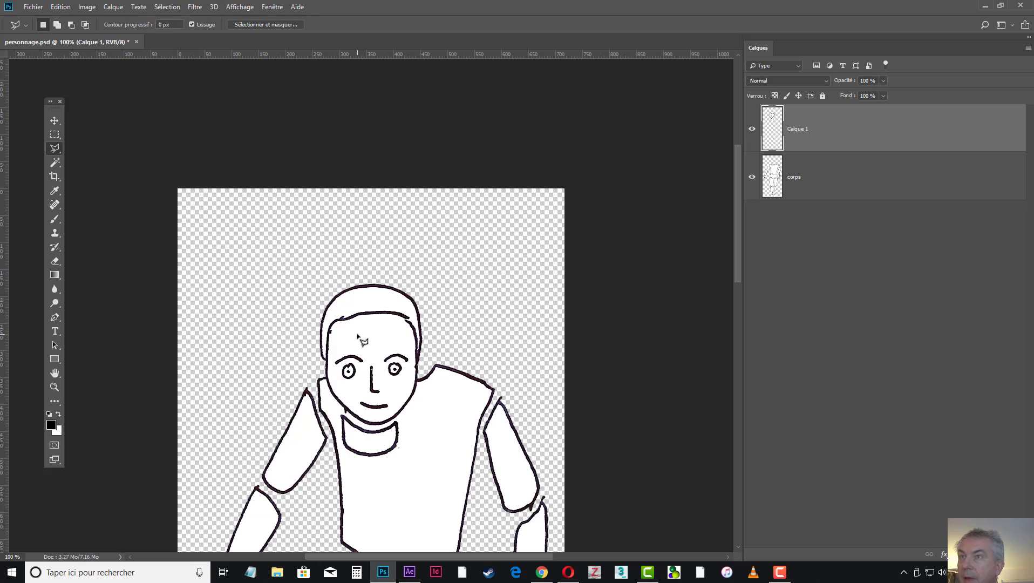
Move the pasted head and neck back into place above the torso's neckline and rename their layer "tête"
left_click(54, 121)
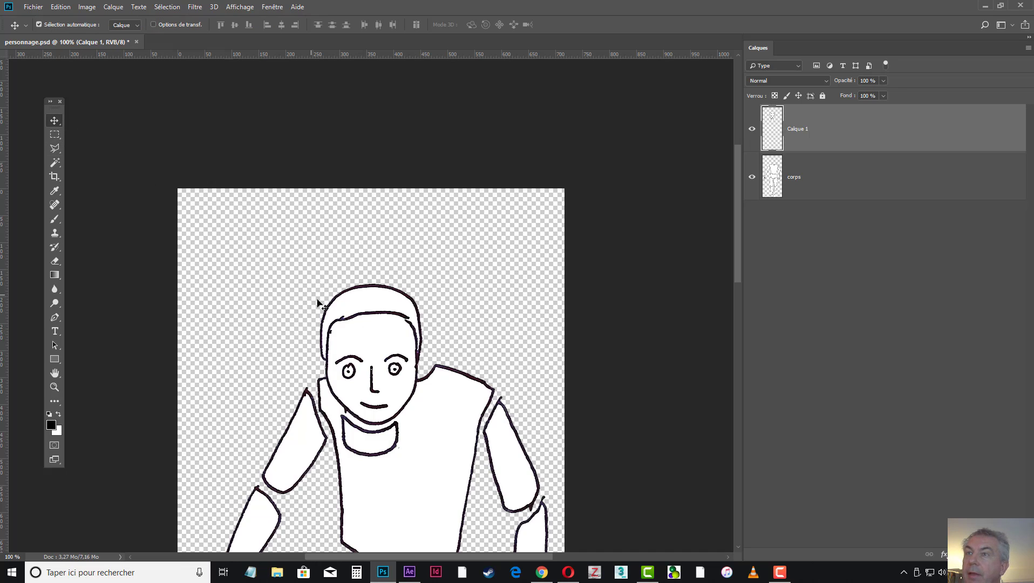
left_click_drag(374, 357, 409, 277)
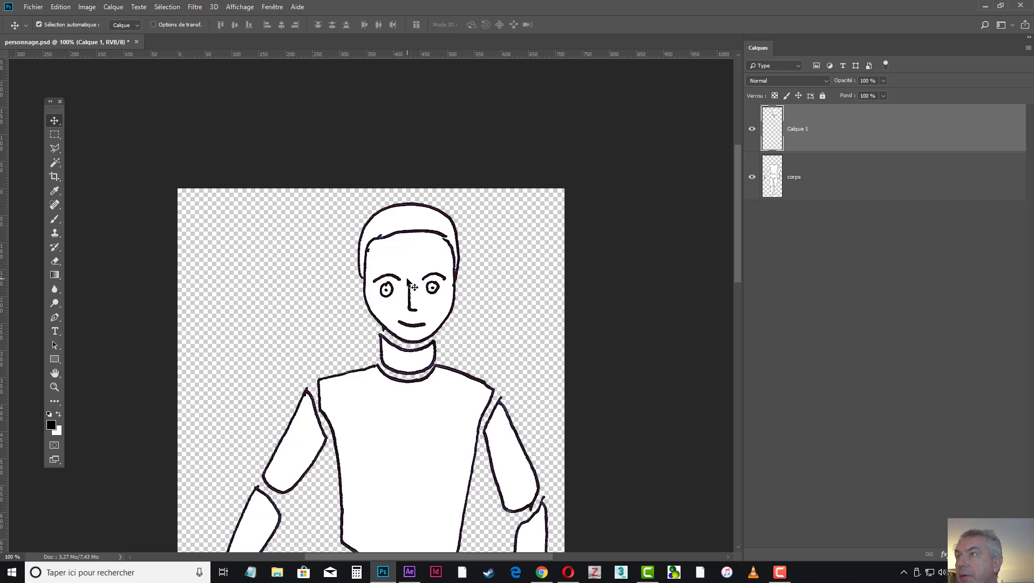
double_click(799, 129)
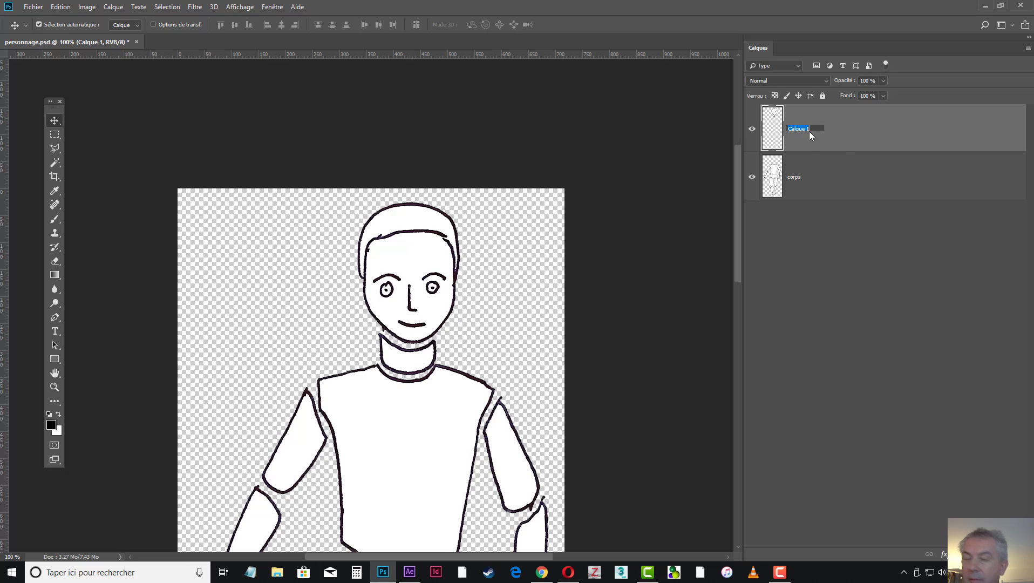
type("têt")
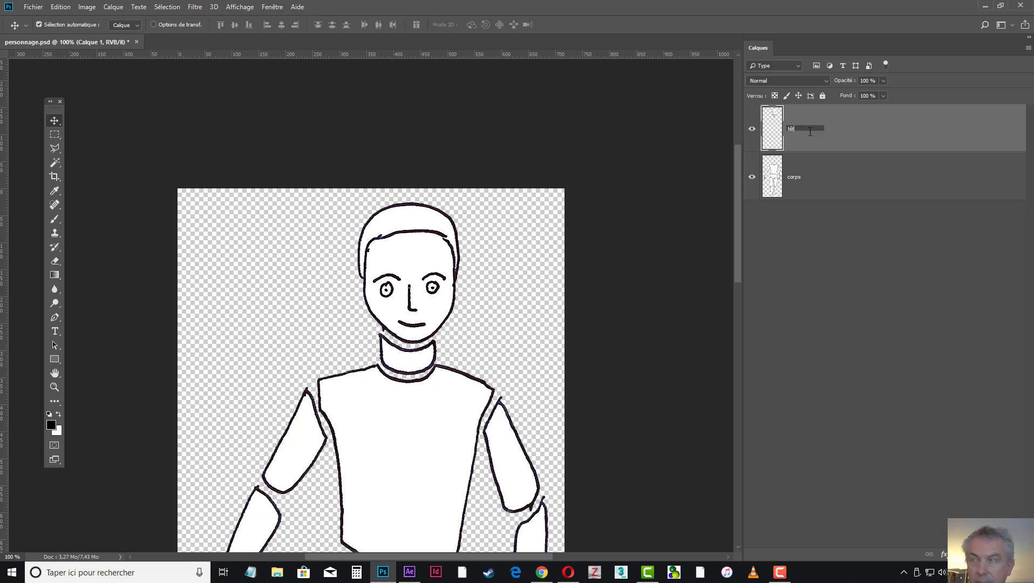
type("e")
key("Return")
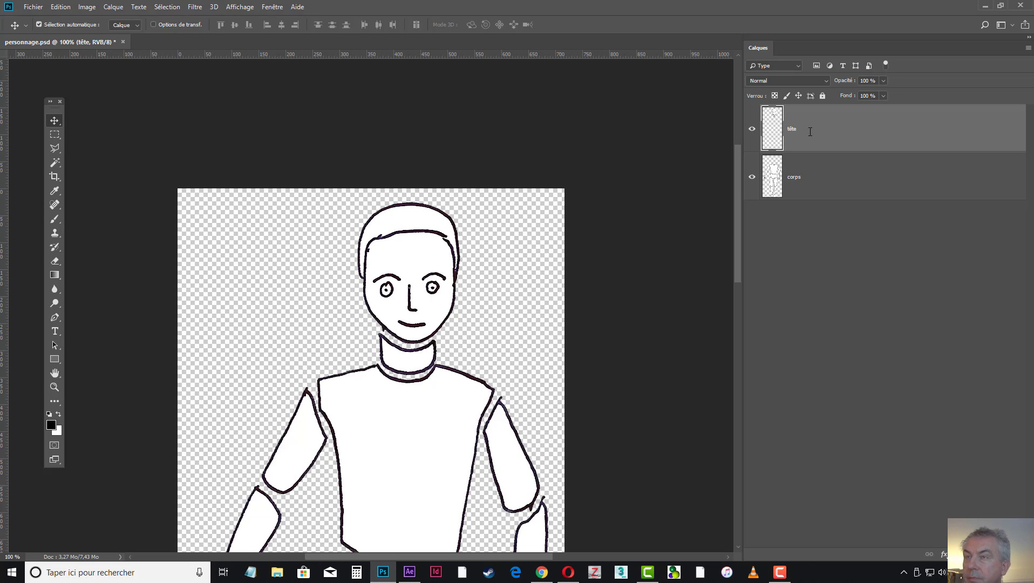
Hide the "tête" layer and make "corps" the active layer
left_click(752, 130)
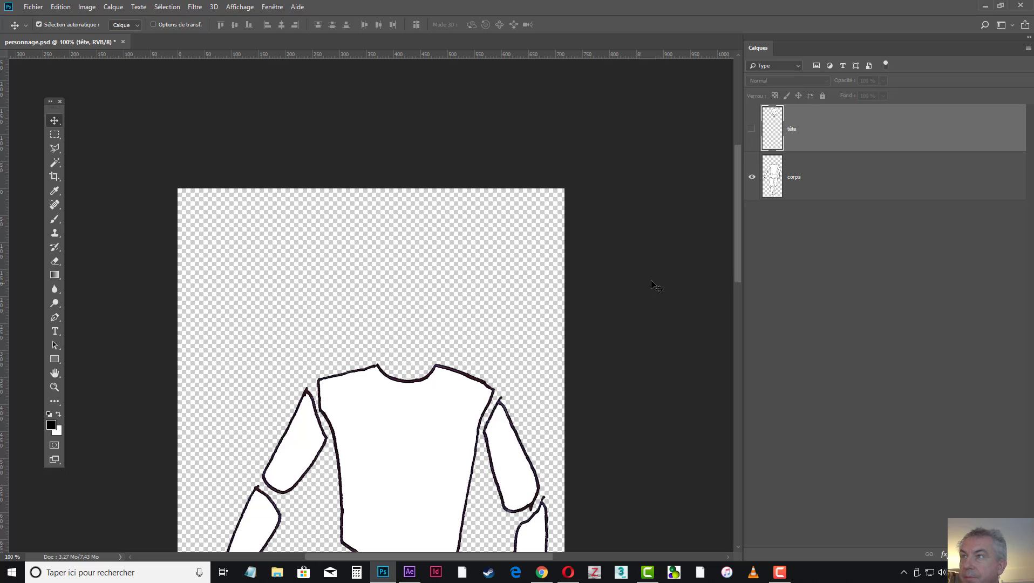
scroll(691, 267, "down", 3)
scroll(692, 269, "down", 3)
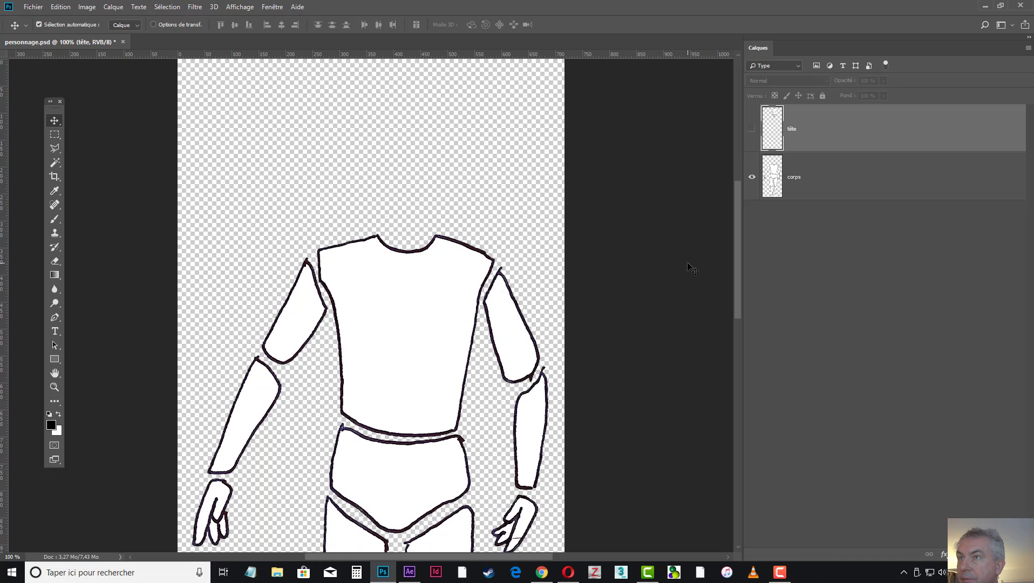
left_click(798, 177)
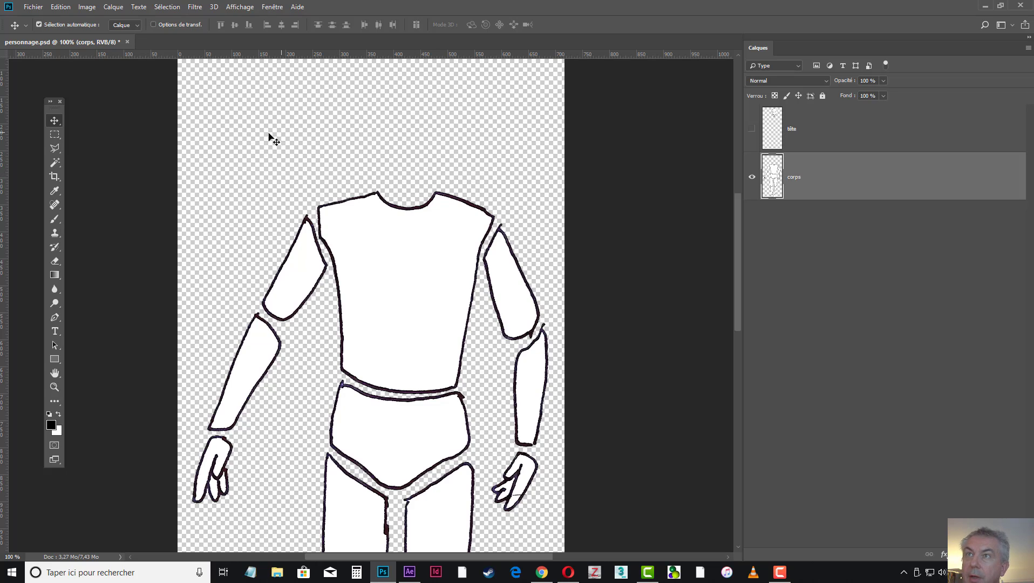
Outline the torso with the Polygonal Lasso, then cut it from the "corps" layer and paste it onto a new layer
left_click(54, 146)
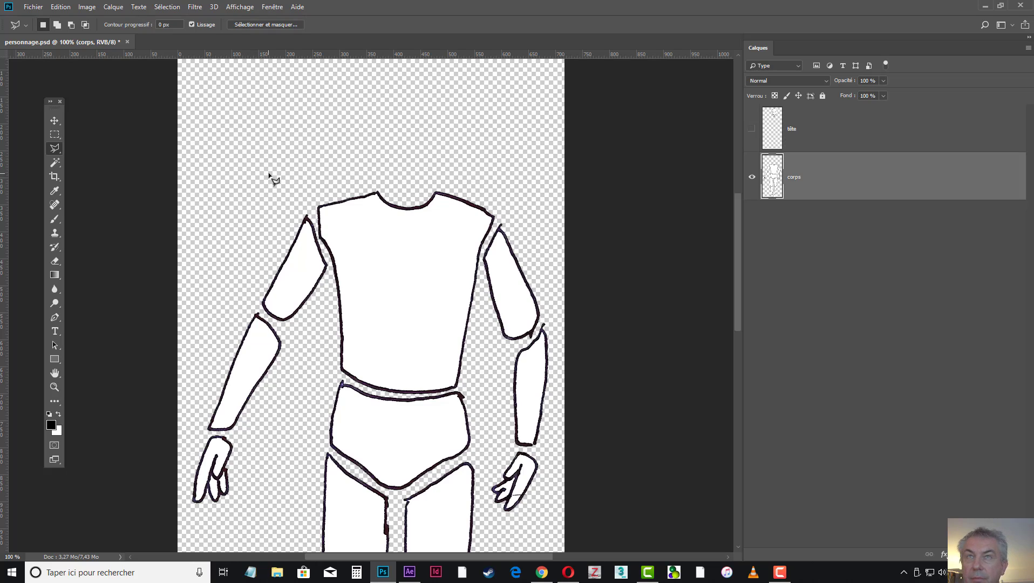
left_click(316, 201)
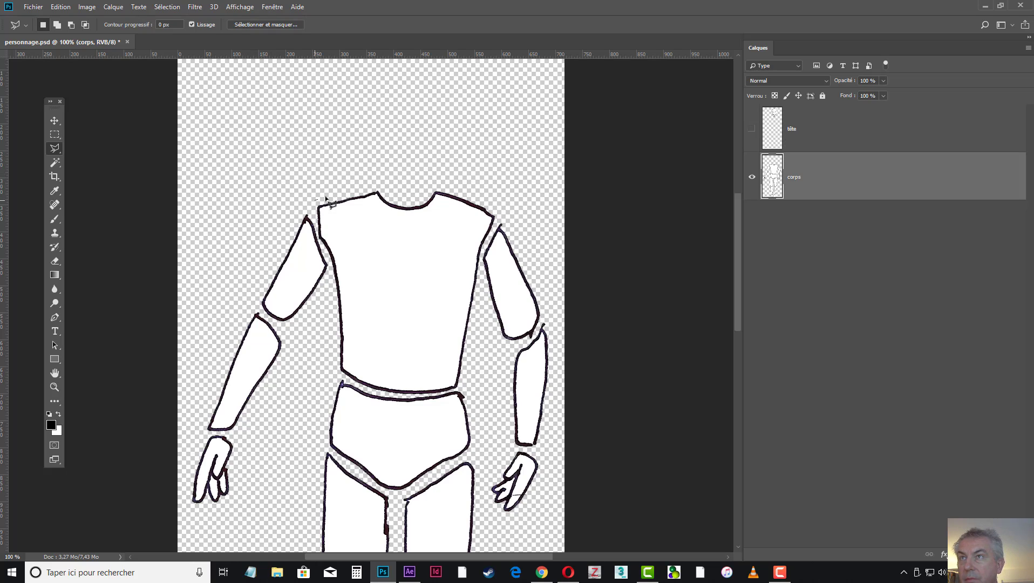
left_click(411, 177)
left_click(490, 193)
left_click(511, 216)
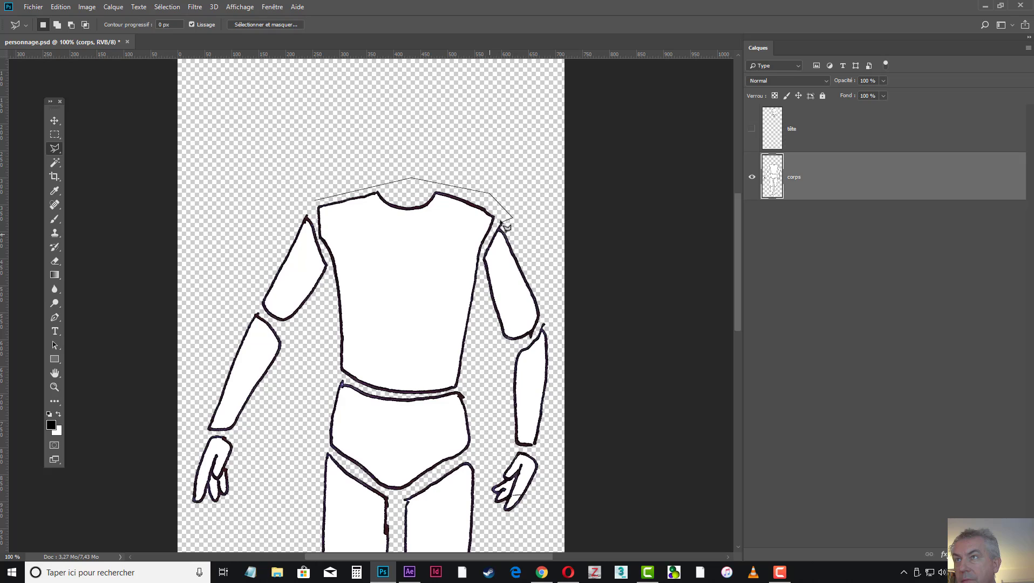
left_click(500, 220)
left_click(483, 253)
left_click(469, 385)
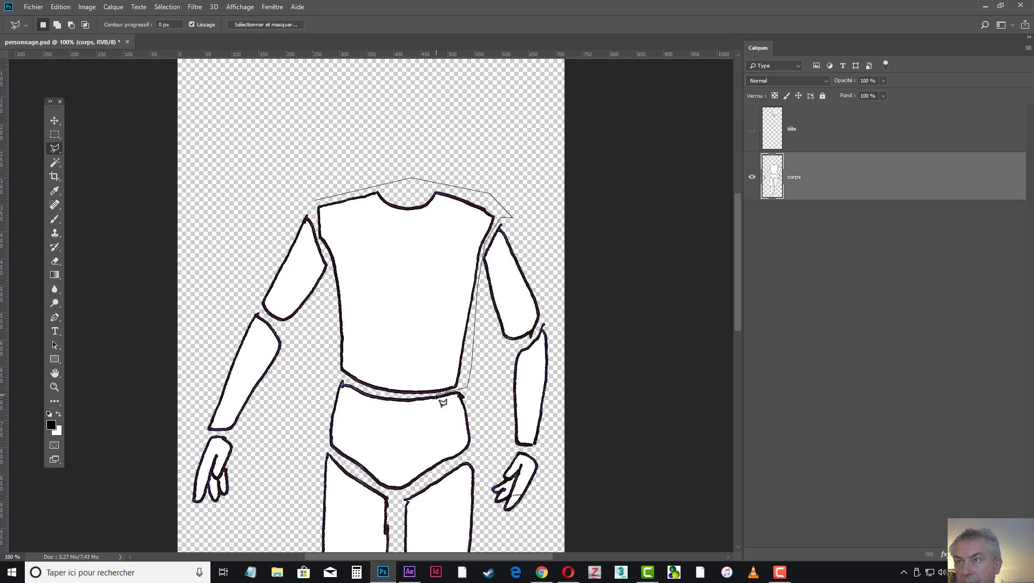
left_click(387, 396)
left_click(334, 372)
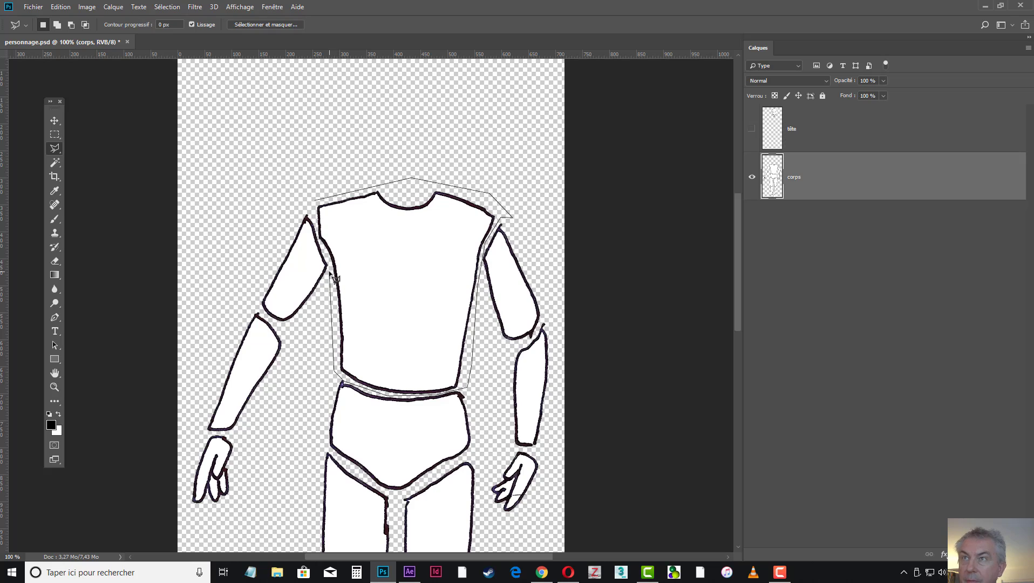
left_click(327, 253)
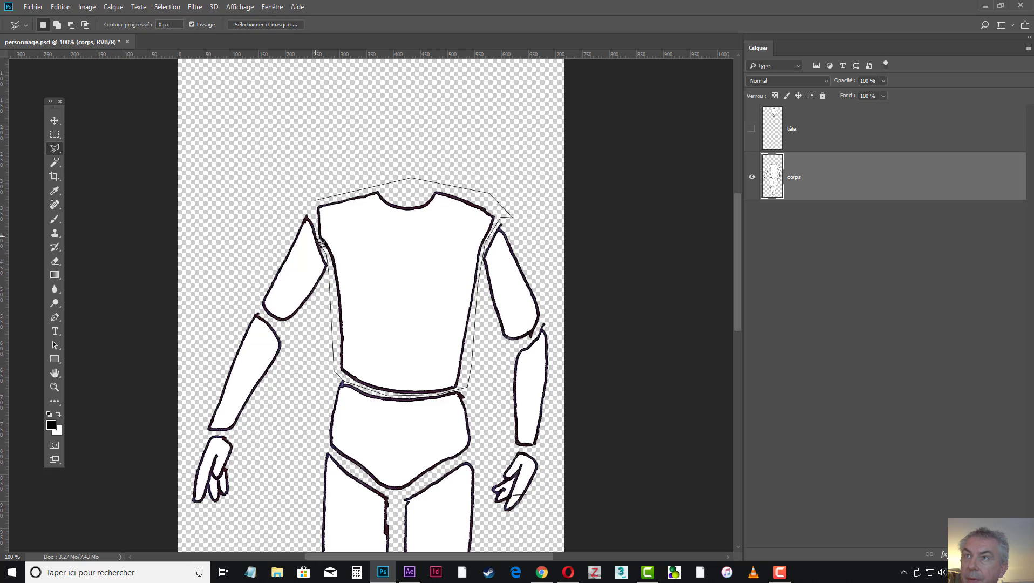
left_click(320, 207)
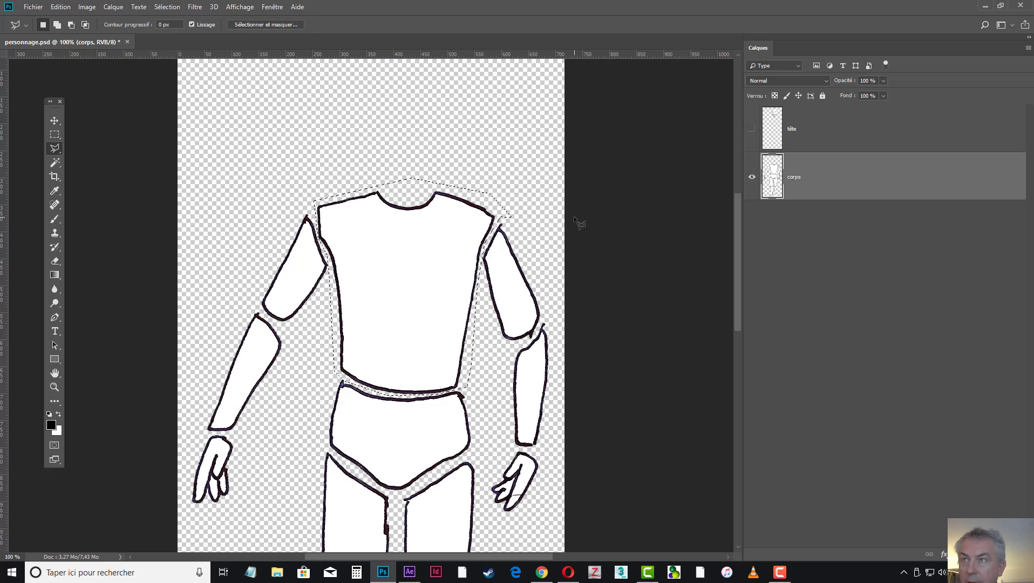
key("ctrl+x")
key("ctrl+v")
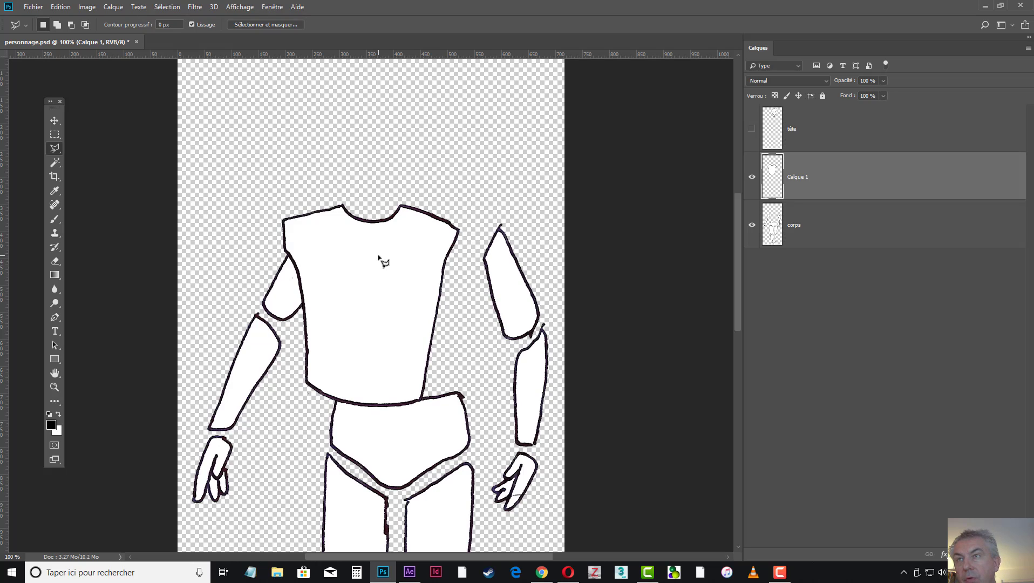
Move the pasted torso back into place between the arms above the pelvis and rename its layer "thorax"
key("v")
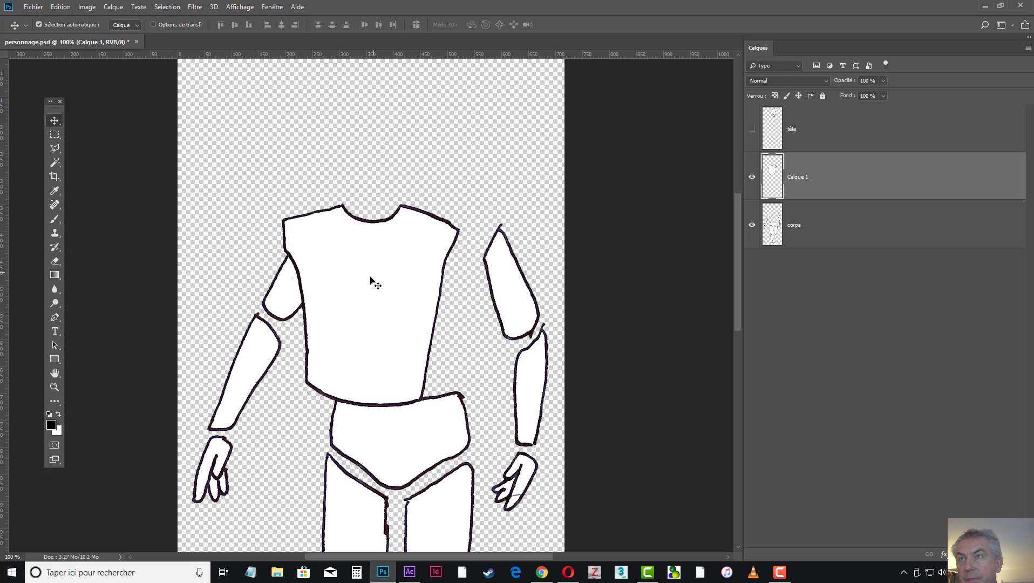
left_click_drag(367, 287, 404, 273)
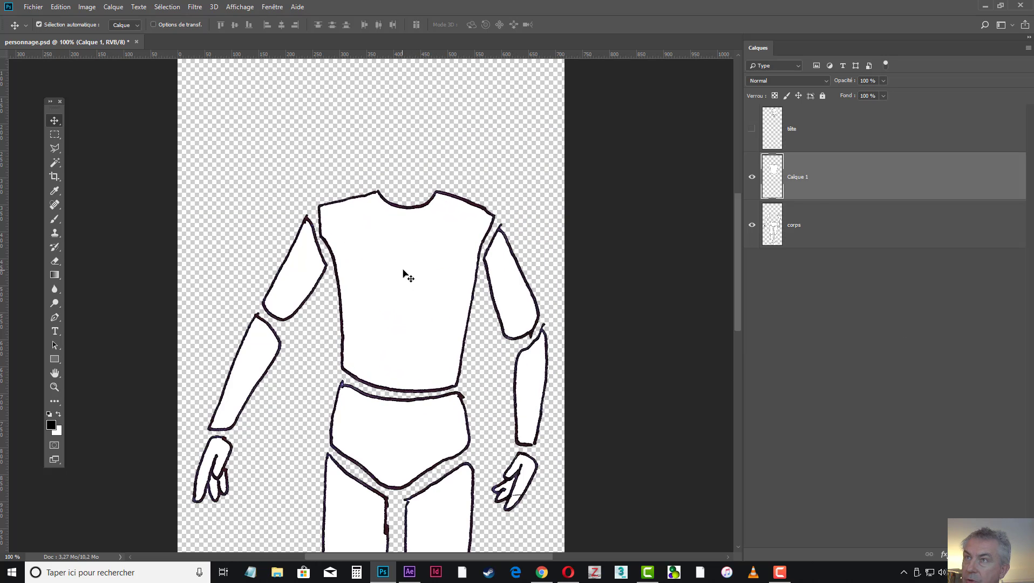
double_click(800, 177)
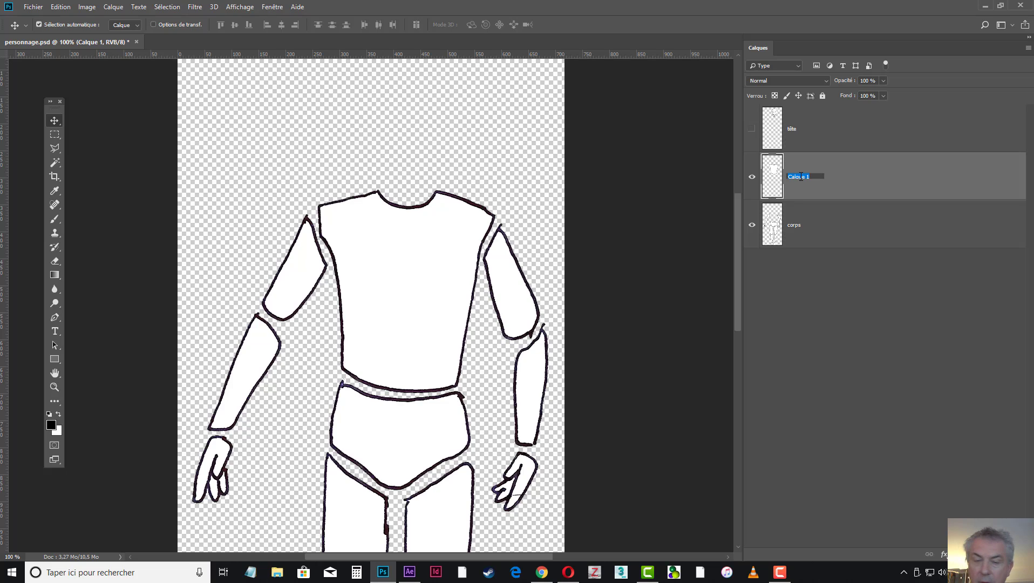
type("thorax")
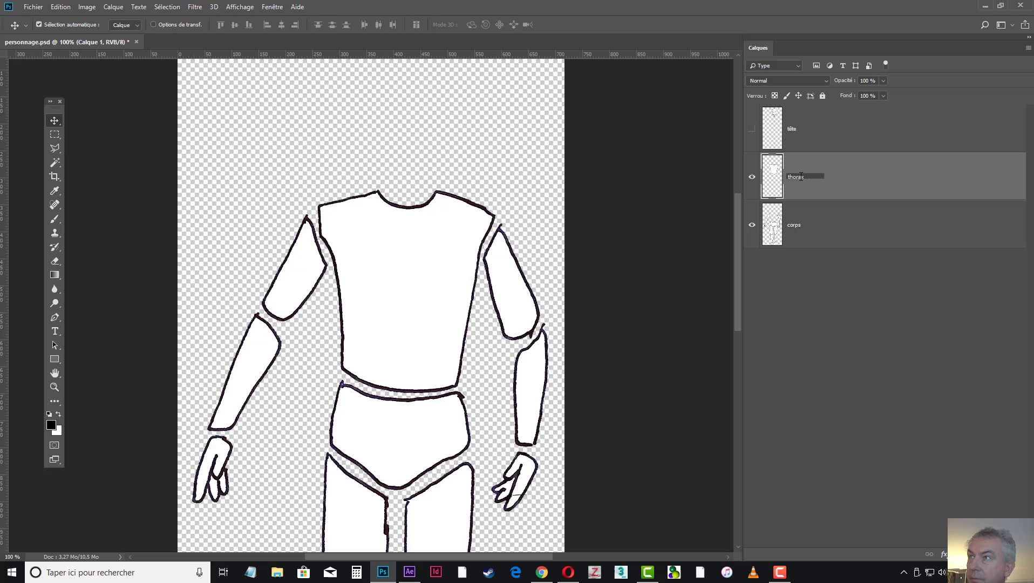
key("Return")
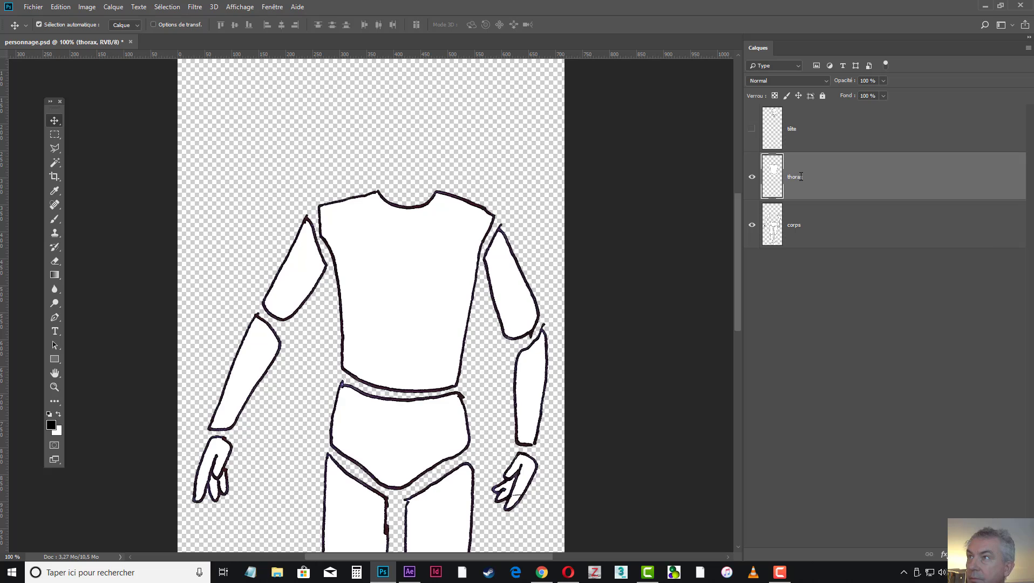
Hide the "thorax" layer and make "corps" active for another Polygonal Lasso selection
left_click(752, 178)
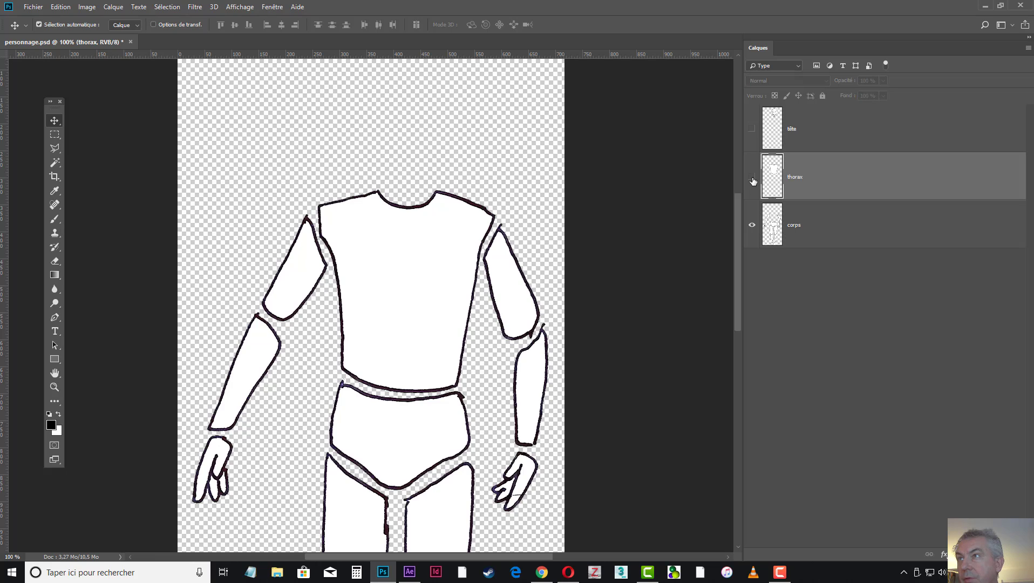
left_click(55, 148)
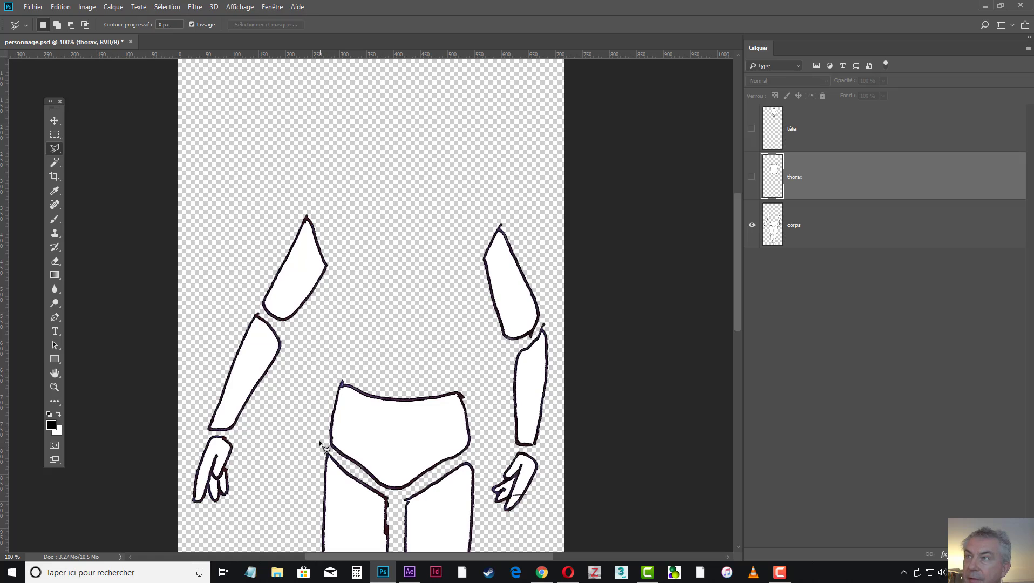
left_click(795, 229)
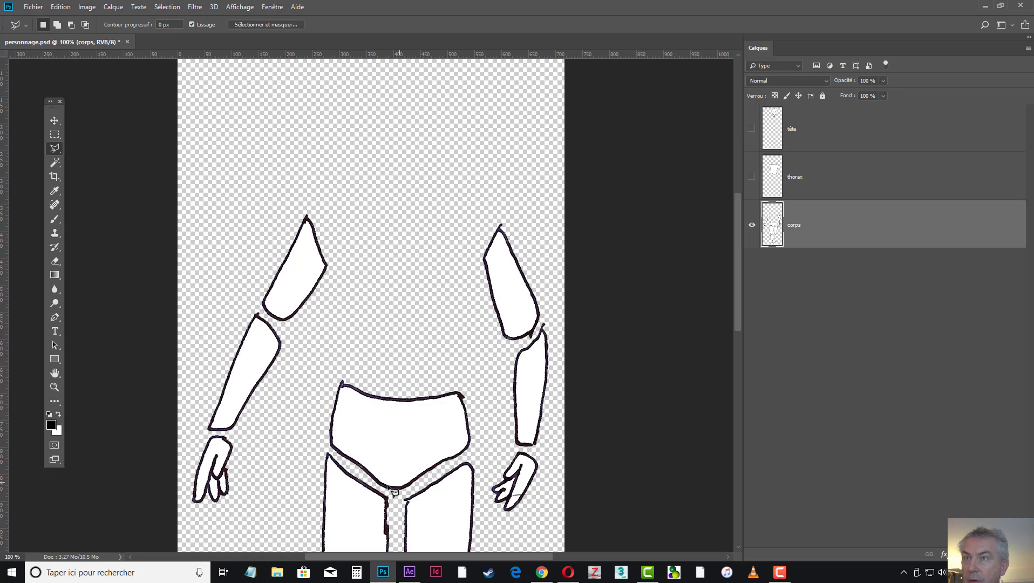
Outline the pelvis with the Polygonal Lasso, then cut it from the "corps" layer and paste it onto a new layer
left_click(318, 444)
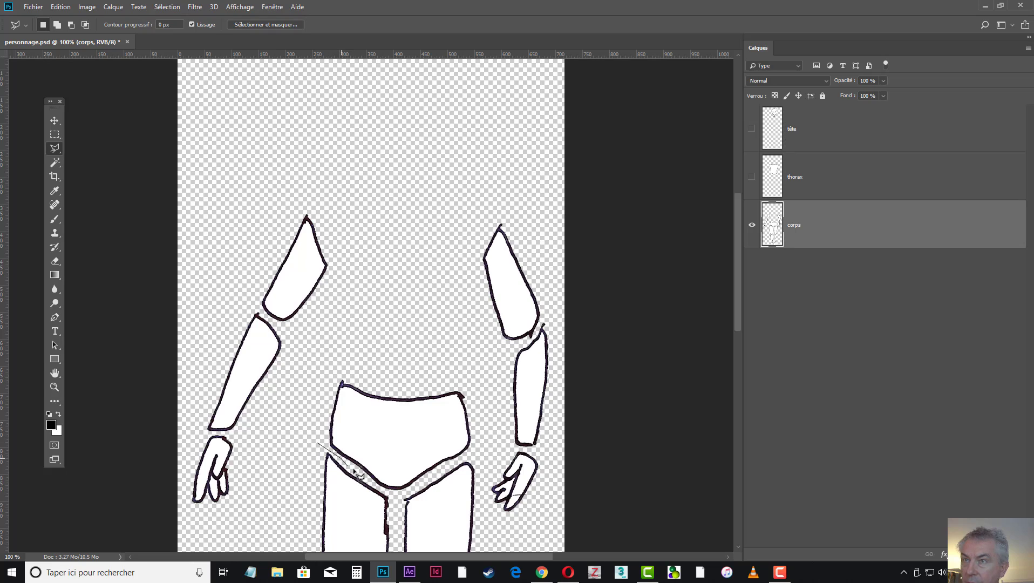
left_click(393, 494)
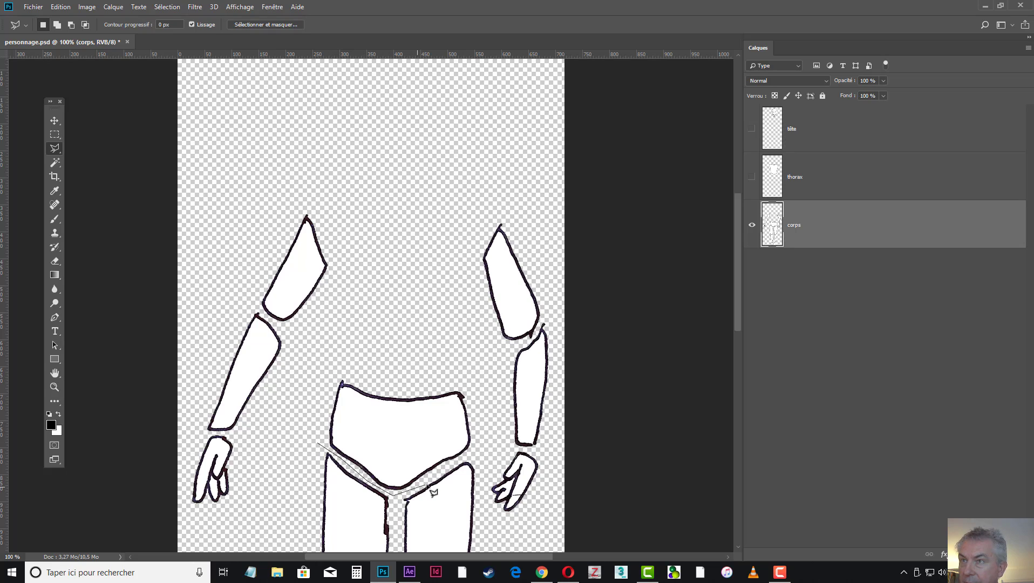
left_click(475, 454)
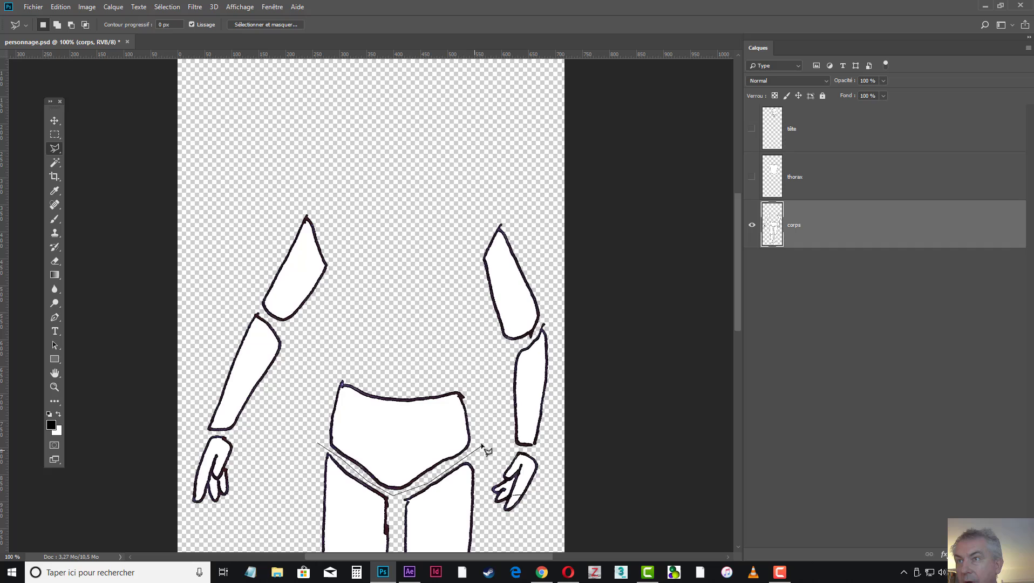
left_click(482, 413)
left_click(463, 360)
left_click(350, 354)
left_click(317, 370)
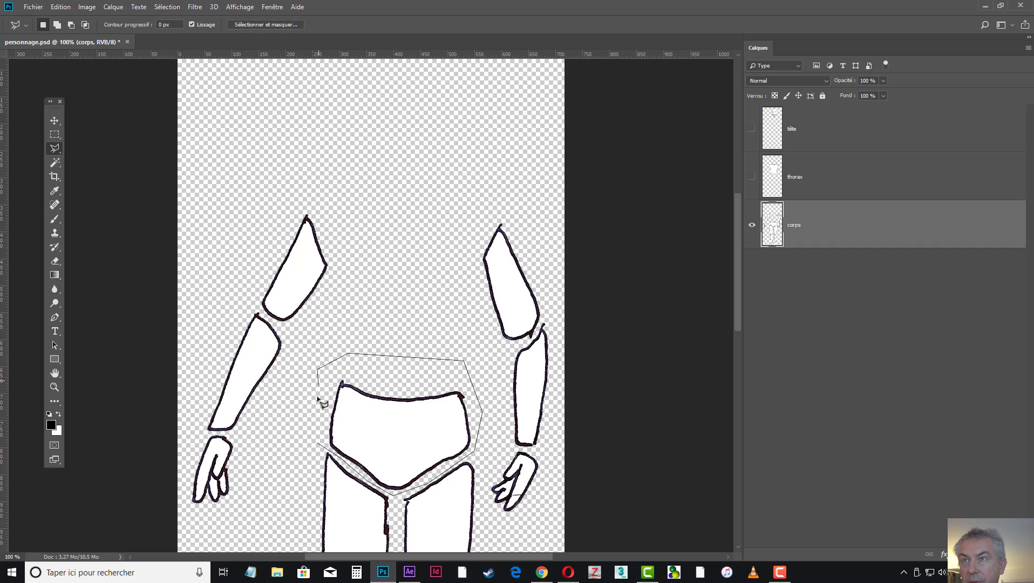
left_click(318, 444)
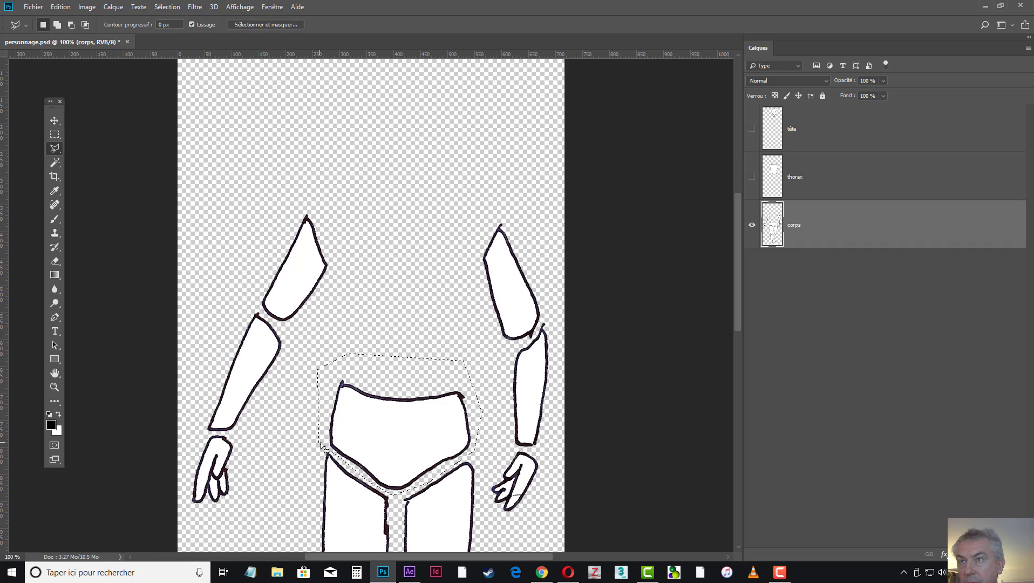
key("ctrl+x")
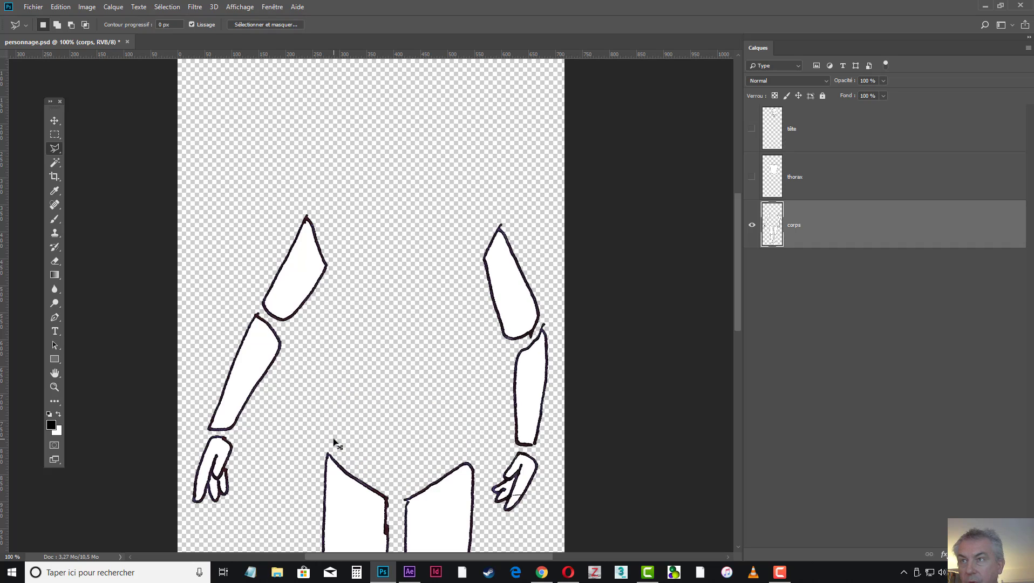
key("ctrl+v")
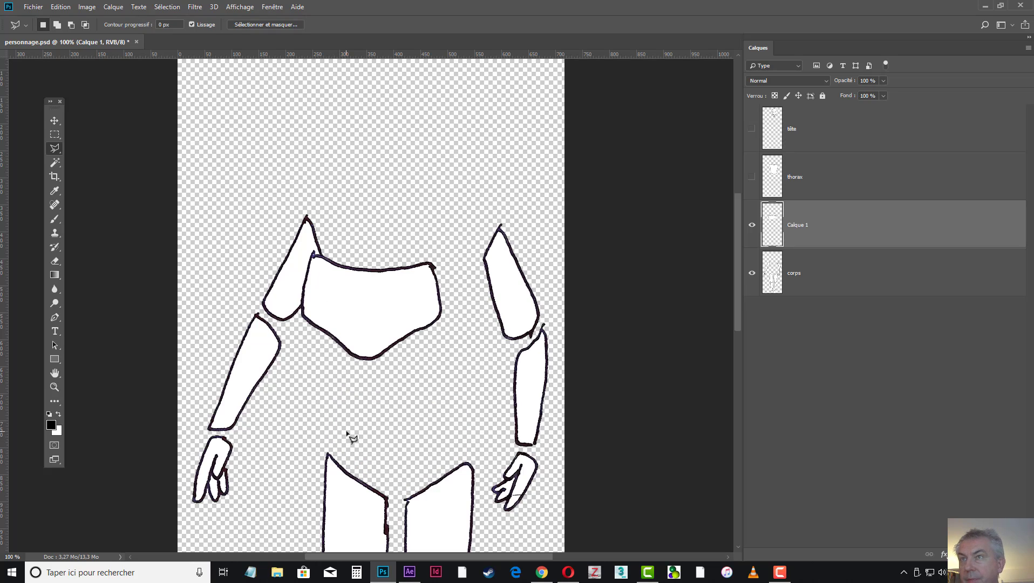
Move the pasted pelvis back into place above the thighs and rename its layer "bassin"
key("v")
left_click_drag(370, 346, 403, 469)
double_click(798, 225)
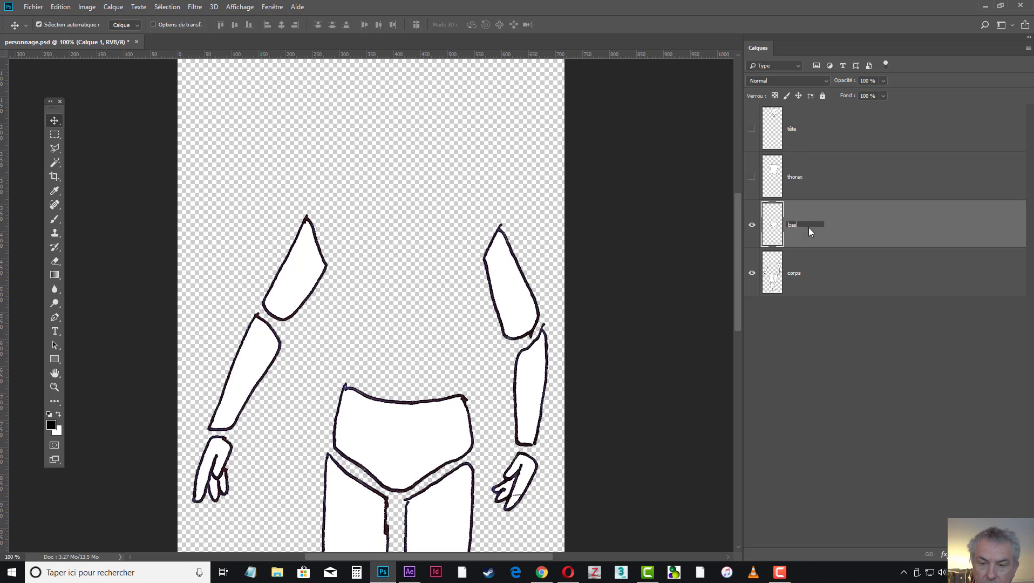
key("Return")
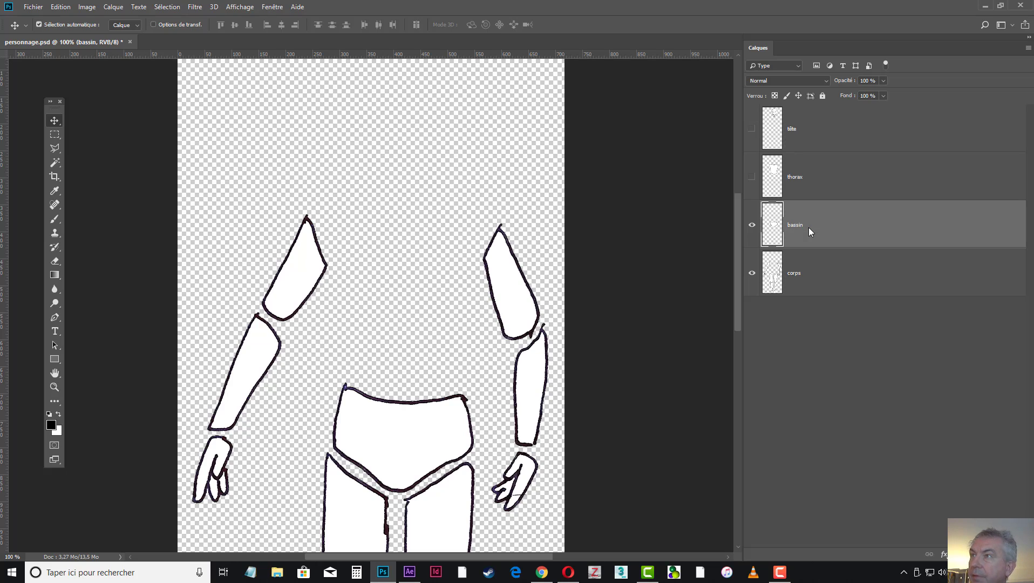
Hide the "bassin" layer
left_click(752, 226)
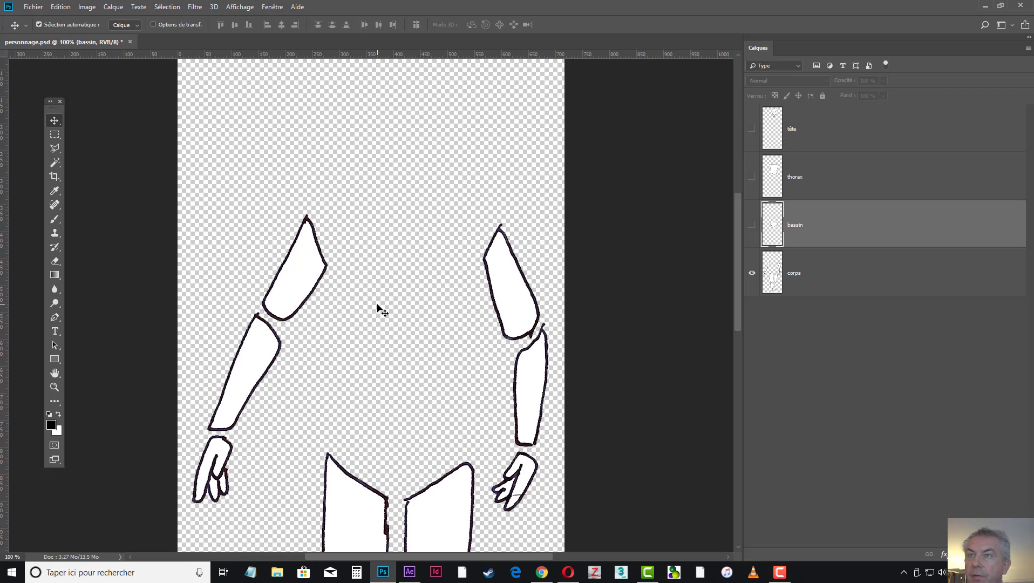
scroll(413, 351, "down", 3)
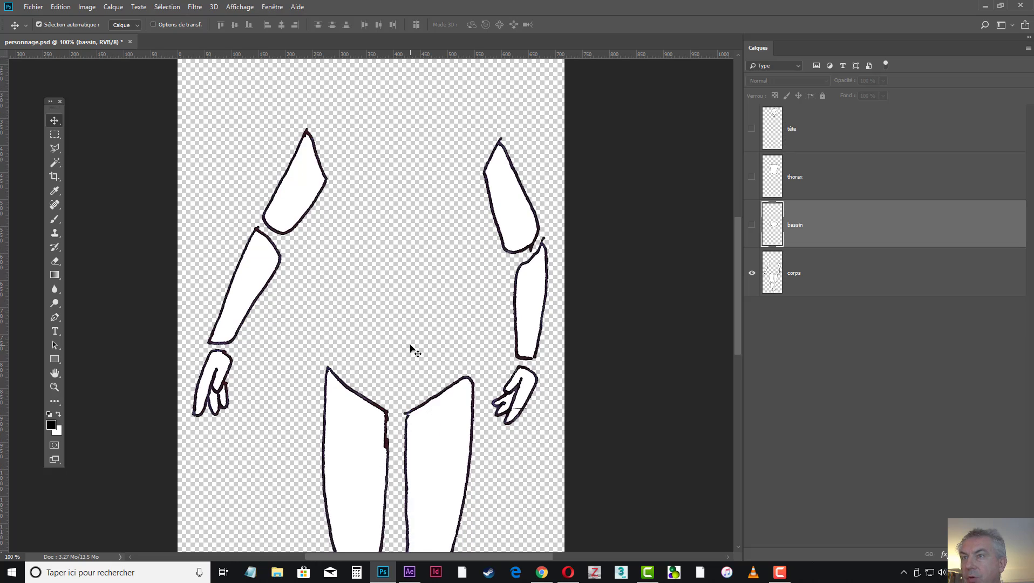
scroll(413, 351, "down", 3)
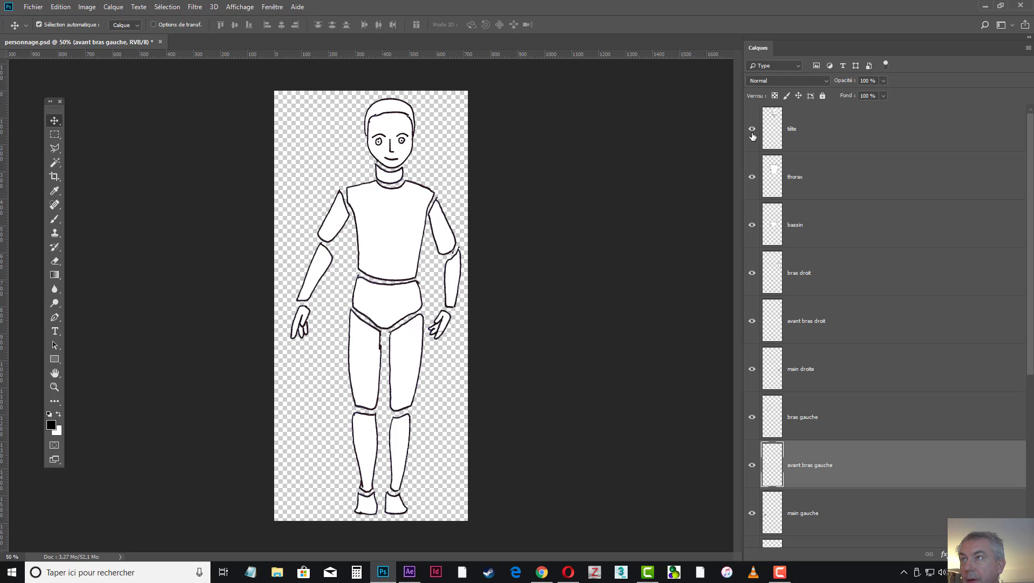
Hide the "tête", "thorax", "bassin", "bras droit" and "avant bras droit" layers one by one, and make "avant bras droit" the active layer
left_click_drag(753, 136, 759, 115)
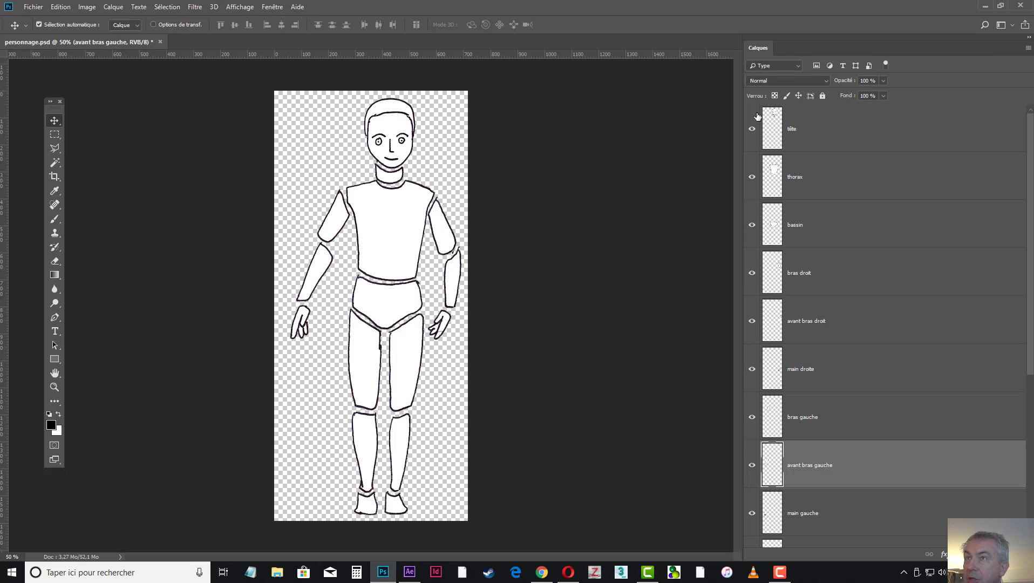
left_click(751, 131)
left_click(753, 177)
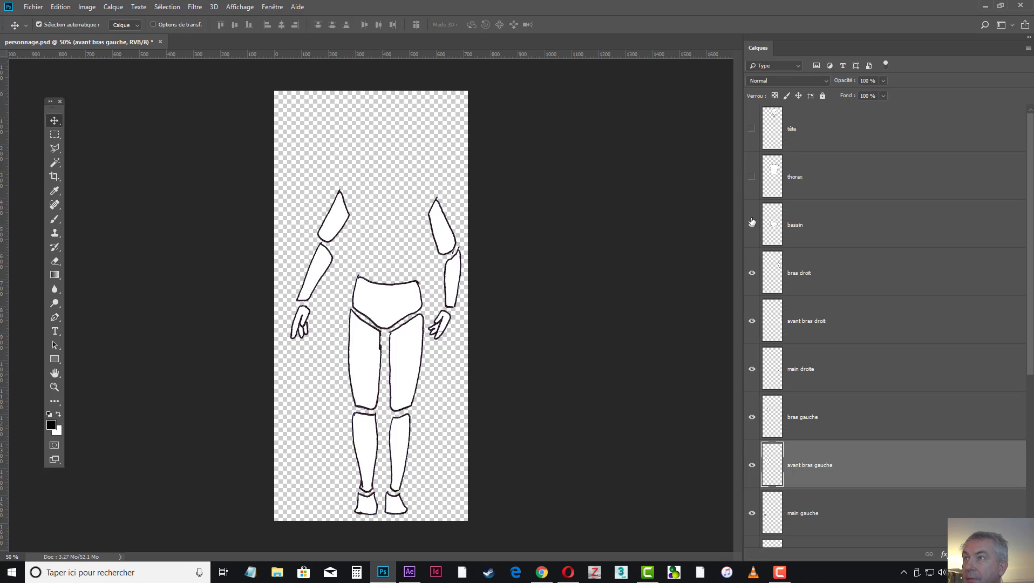
left_click(752, 224)
left_click(753, 274)
left_click(752, 322)
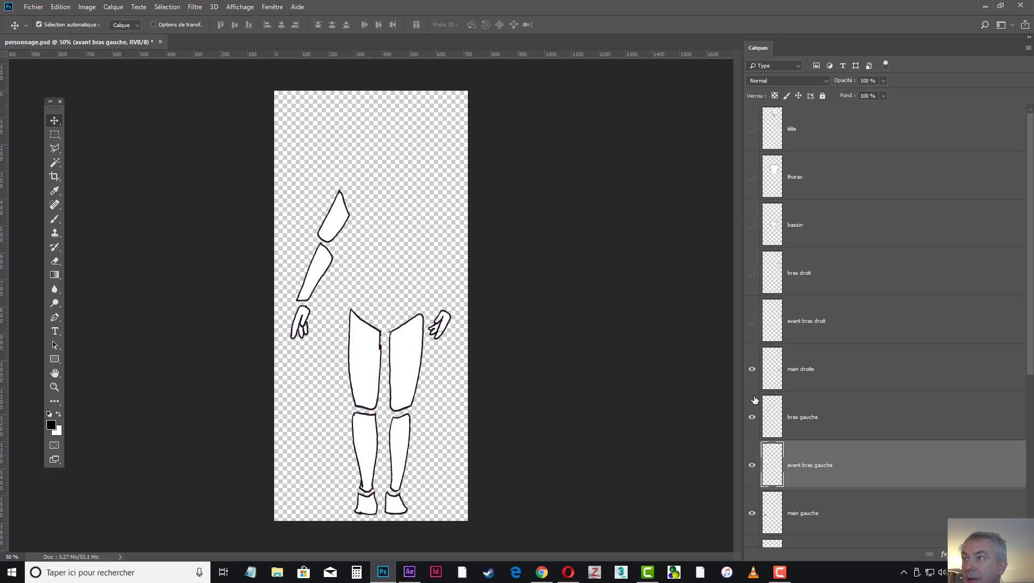
left_click(816, 319)
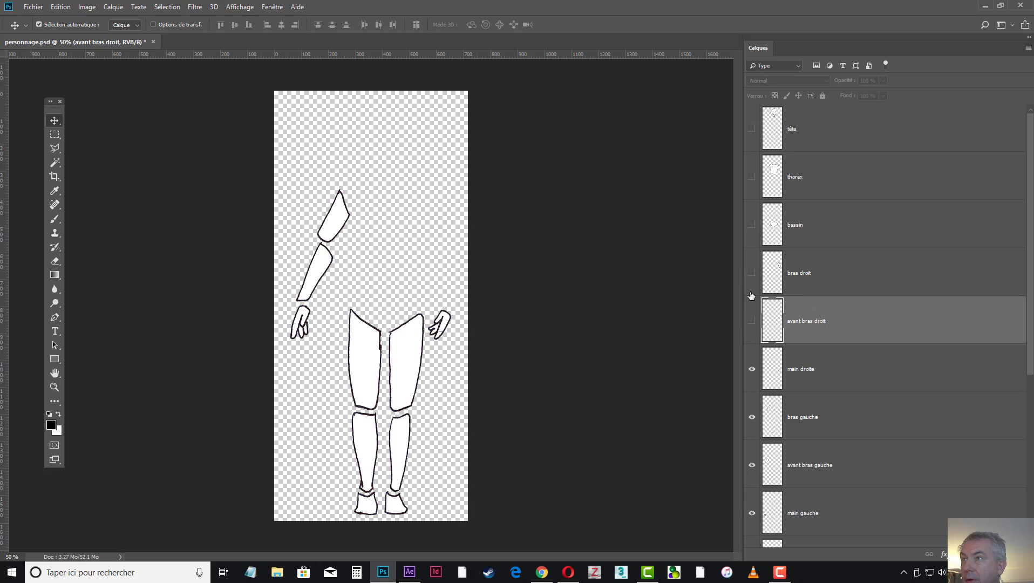
Make the hidden "avant bras droit", "bras droit", "bassin", "thorax" and "tête" layers visible again
left_click(752, 322)
left_click(752, 273)
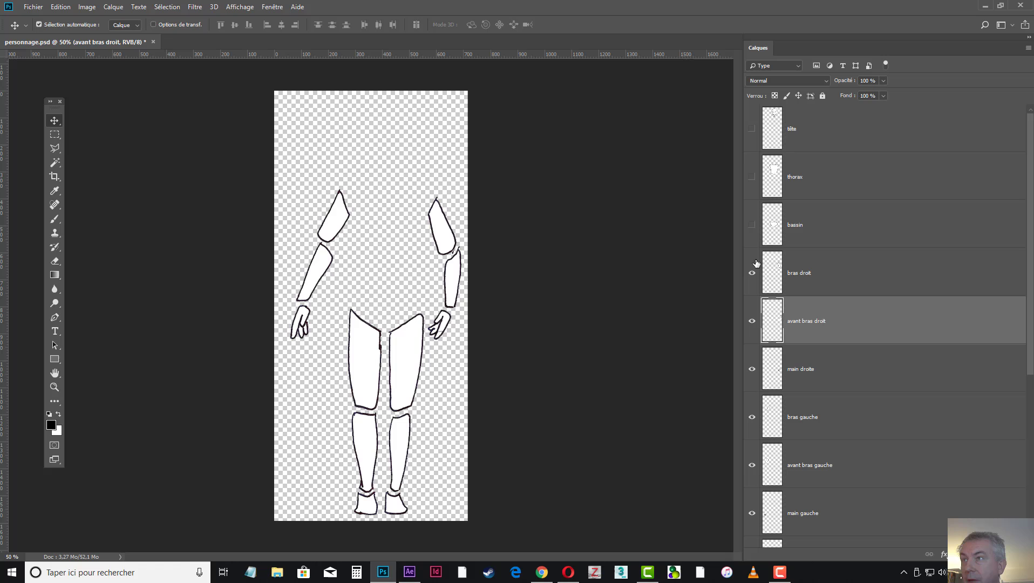
left_click(752, 224)
left_click(752, 177)
left_click(752, 129)
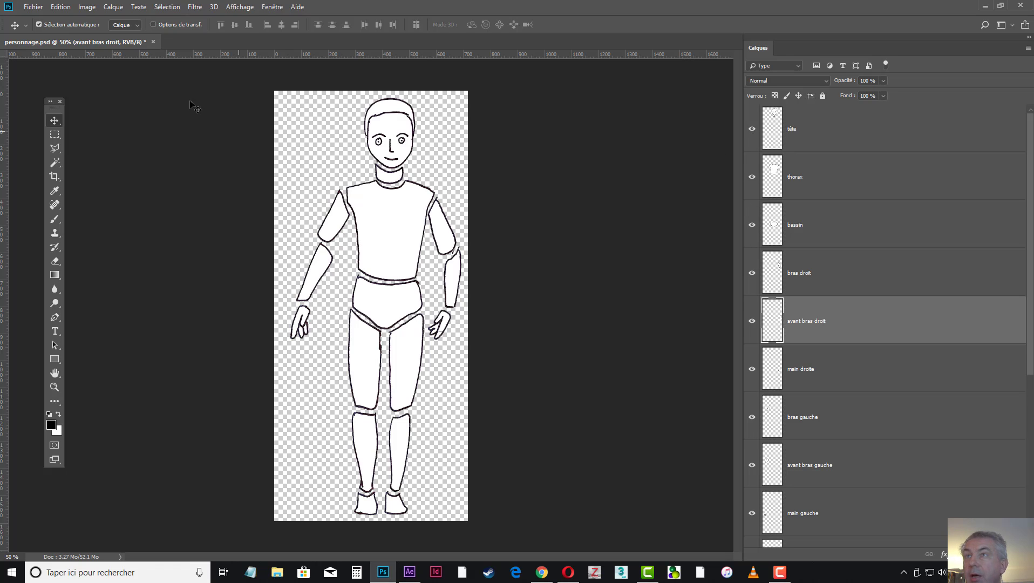
Save the document as the Photoshop file "personnage" with layers in the "cinématique inverse" folder, replacing the existing file and keeping maximum compatibility
left_click(33, 7)
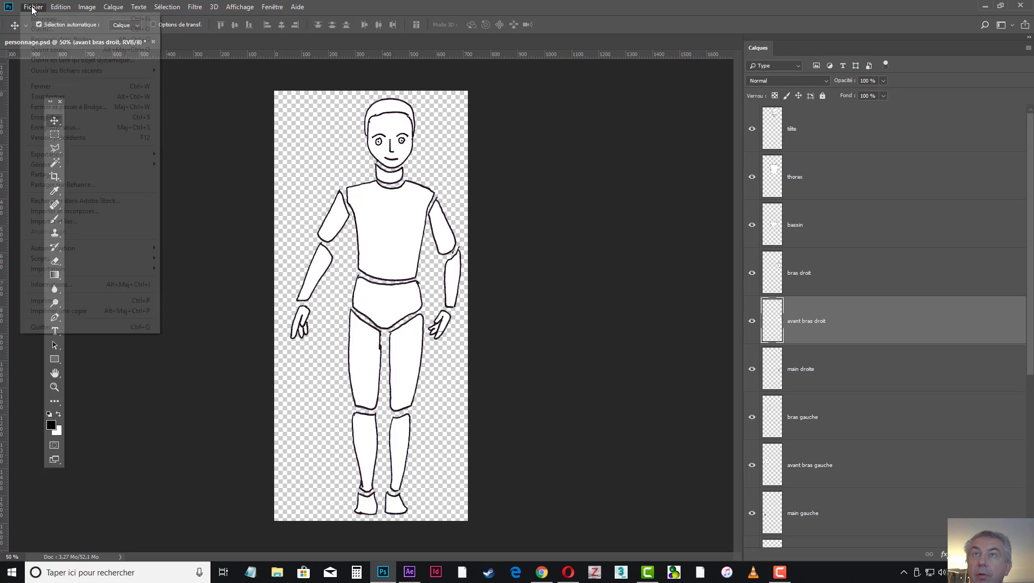
left_click(76, 127)
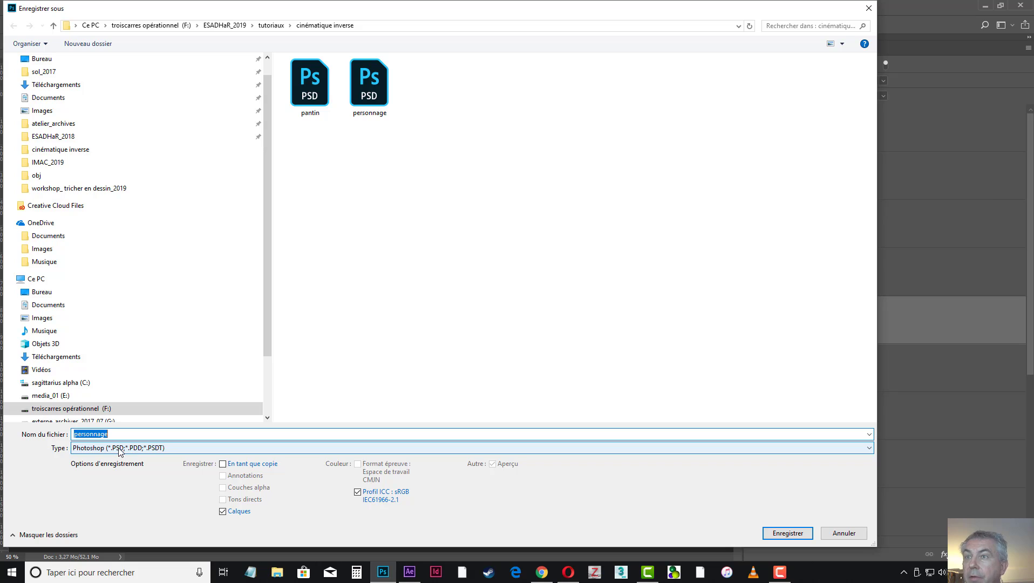
left_click(789, 534)
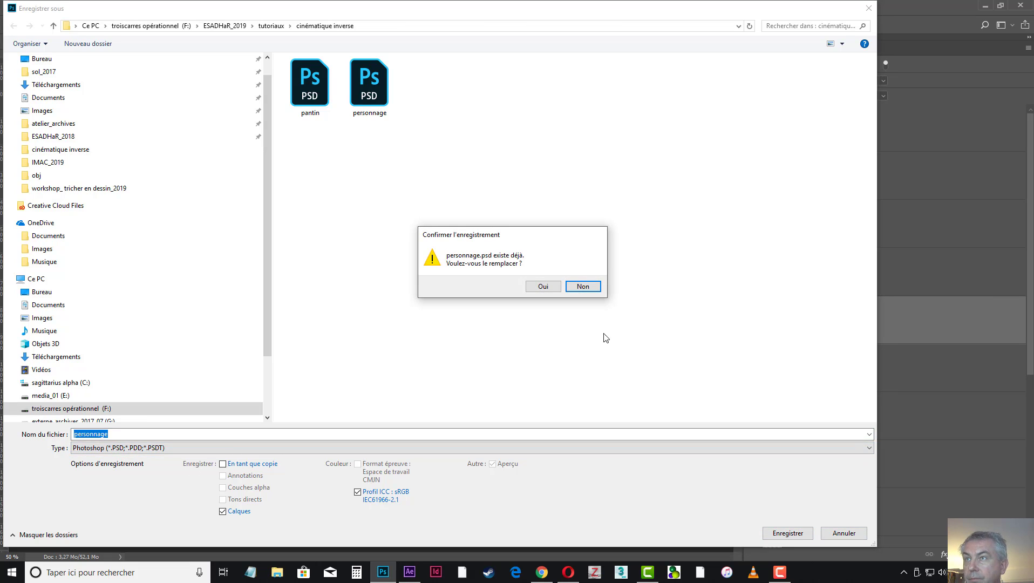
left_click(543, 286)
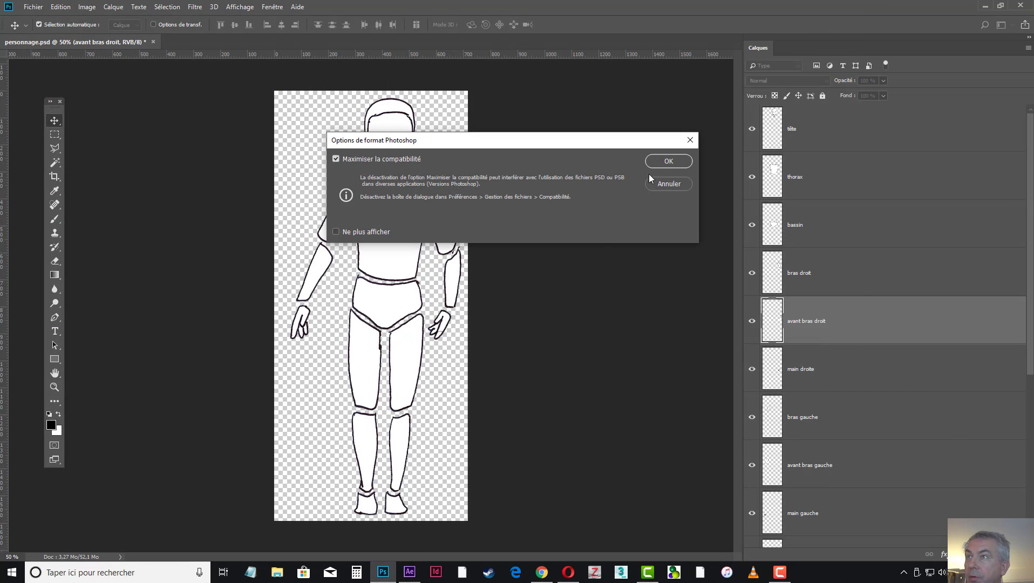
left_click(668, 160)
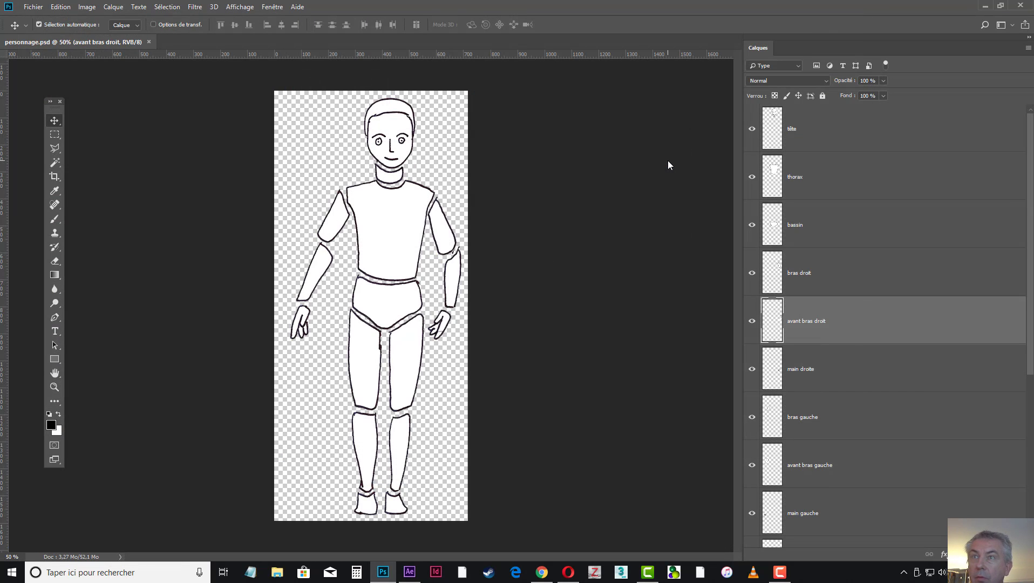